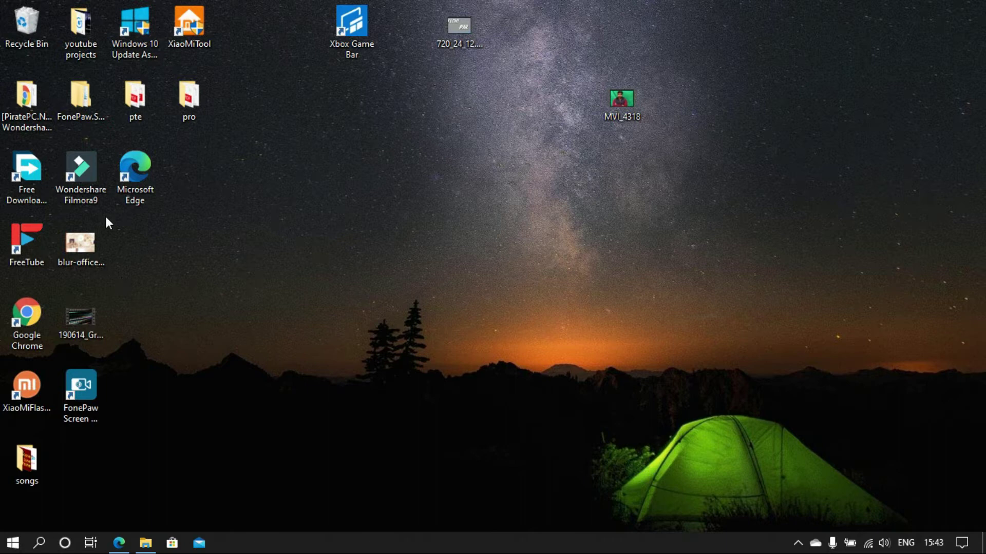
Launch Wondershare Filmora9 and create a new project with the 16:9 (Widescreen) aspect ratio.
left_click(96, 195)
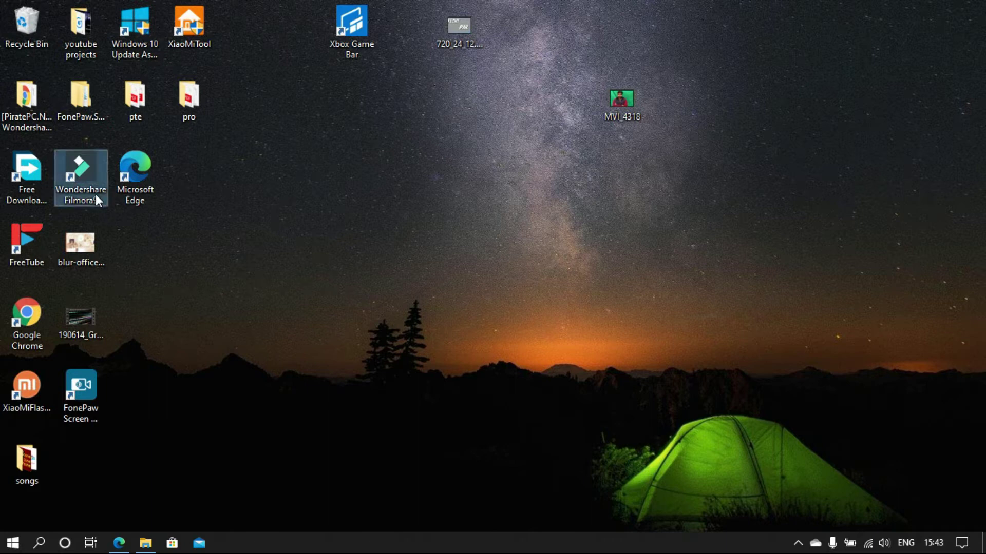
left_click(336, 276)
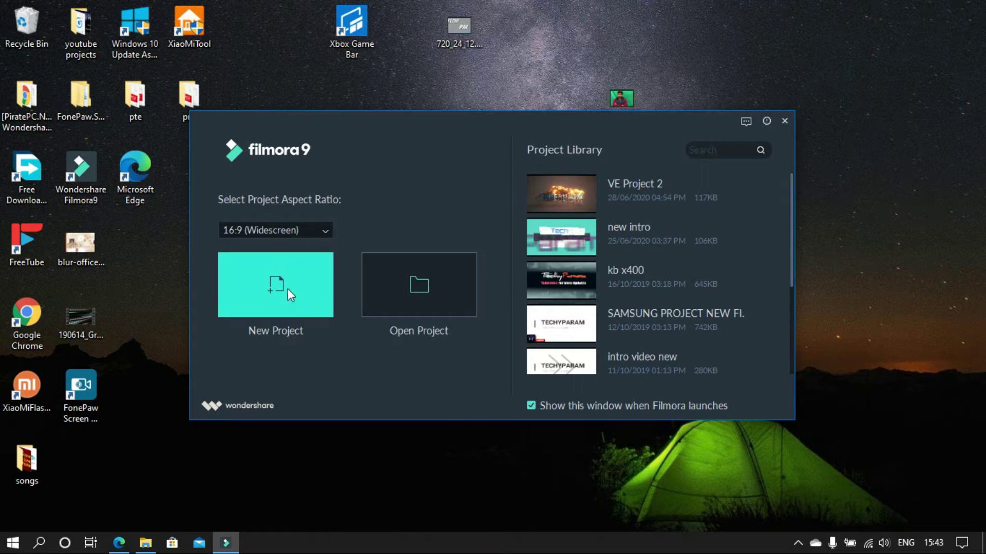
left_click(304, 227)
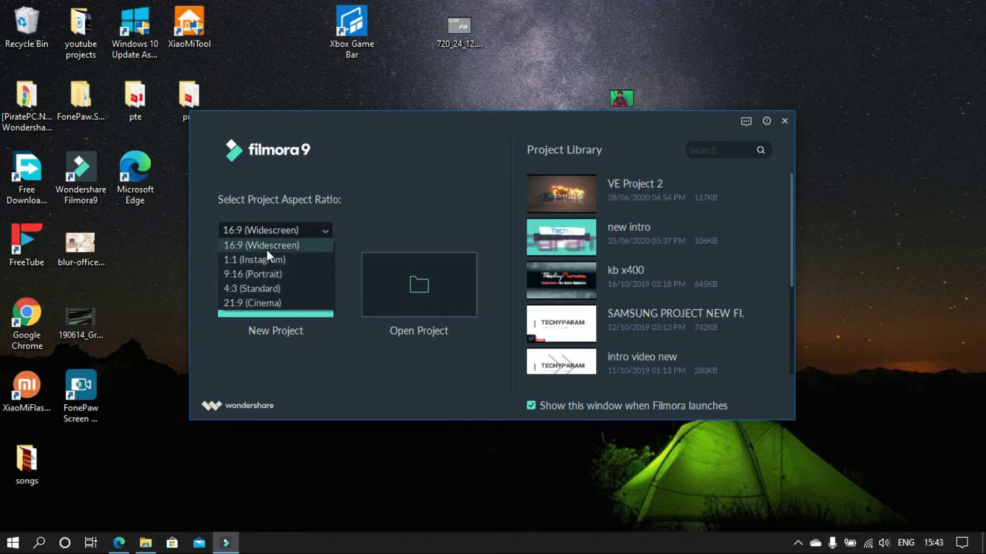
left_click(269, 234)
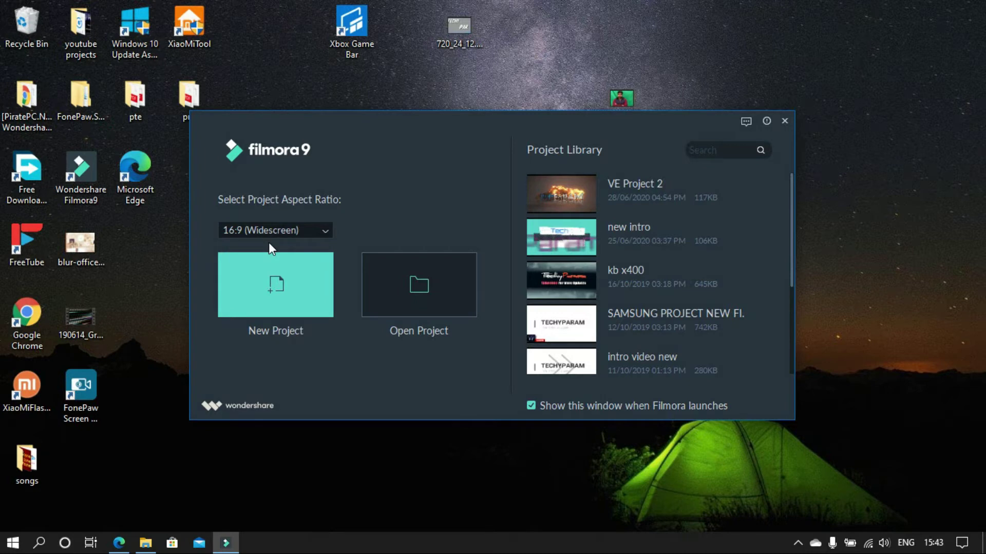
left_click(270, 273)
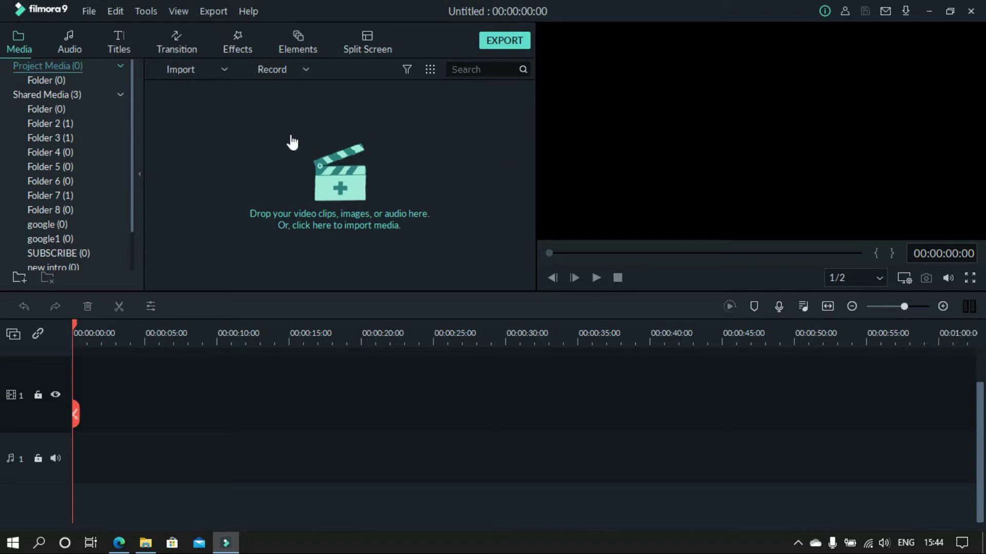
Import the "subscribe button" image from the video elements folder into the project media.
left_click(177, 72)
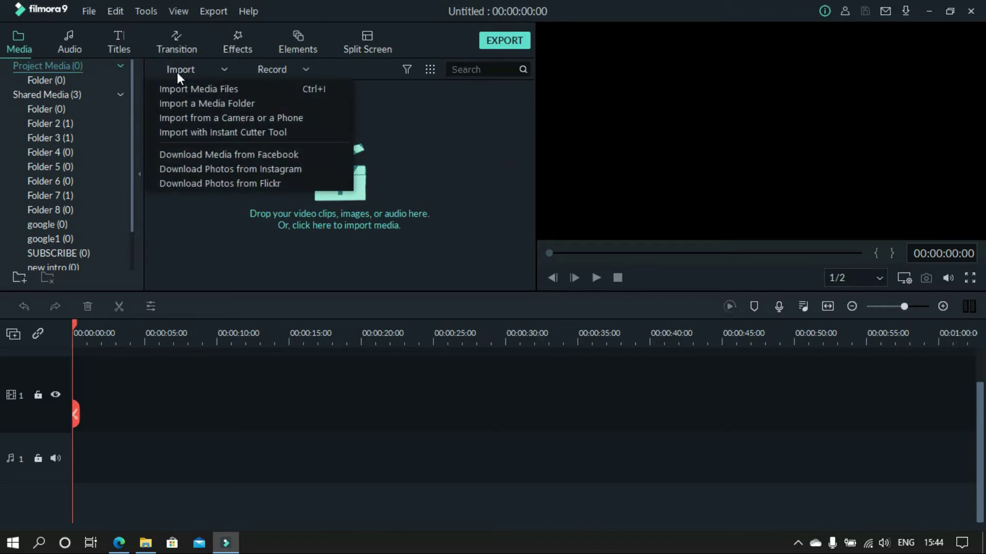
left_click(179, 85)
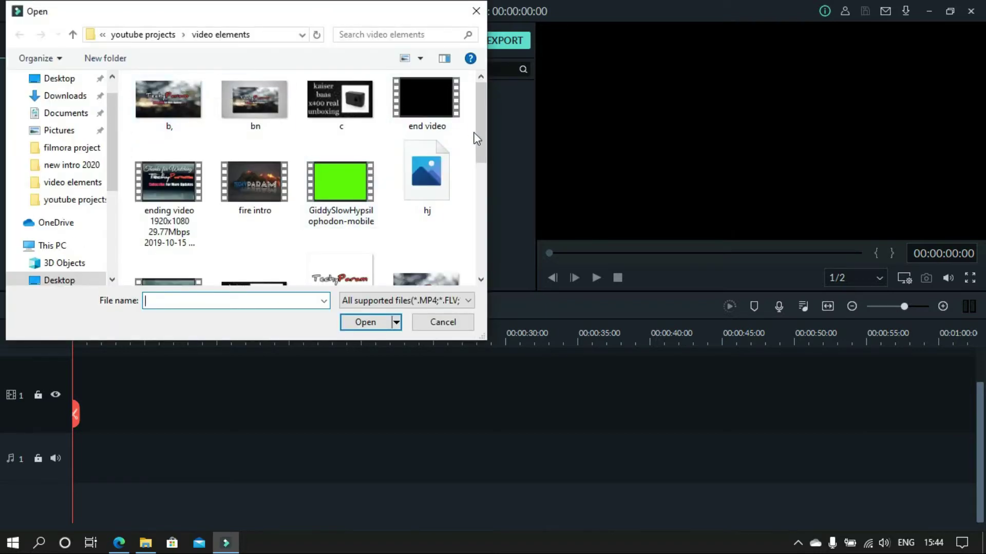
left_click_drag(477, 137, 474, 254)
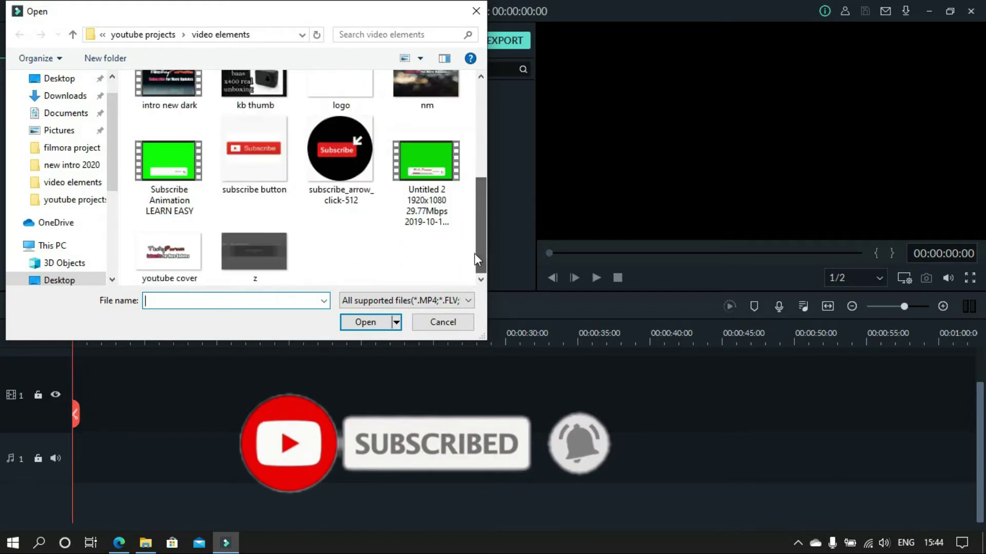
left_click(266, 171)
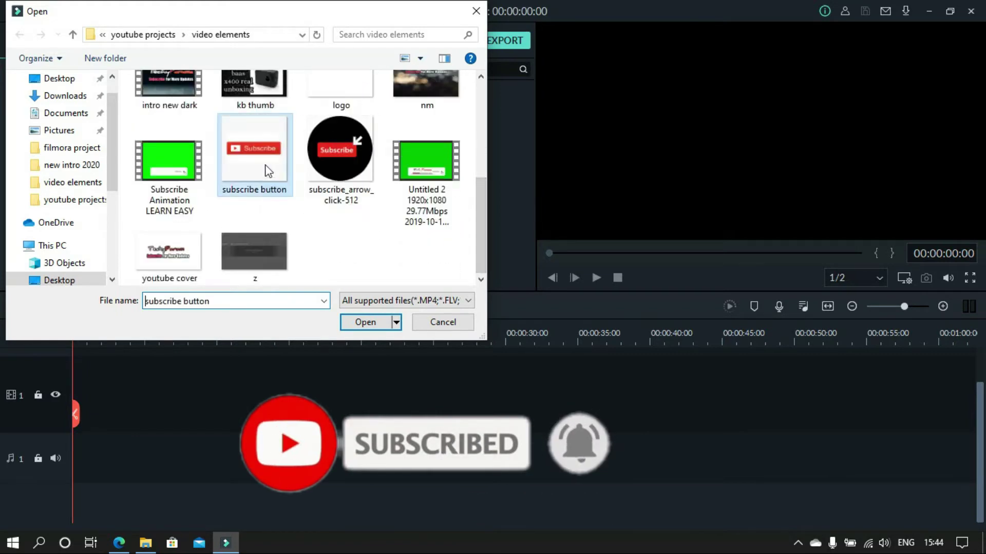
left_click_drag(267, 171, 279, 193)
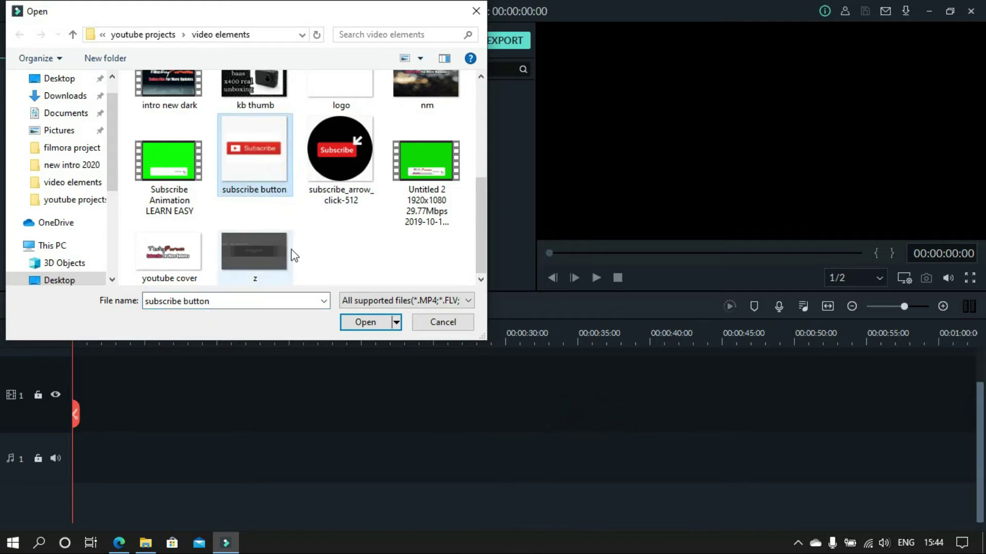
left_click(364, 323)
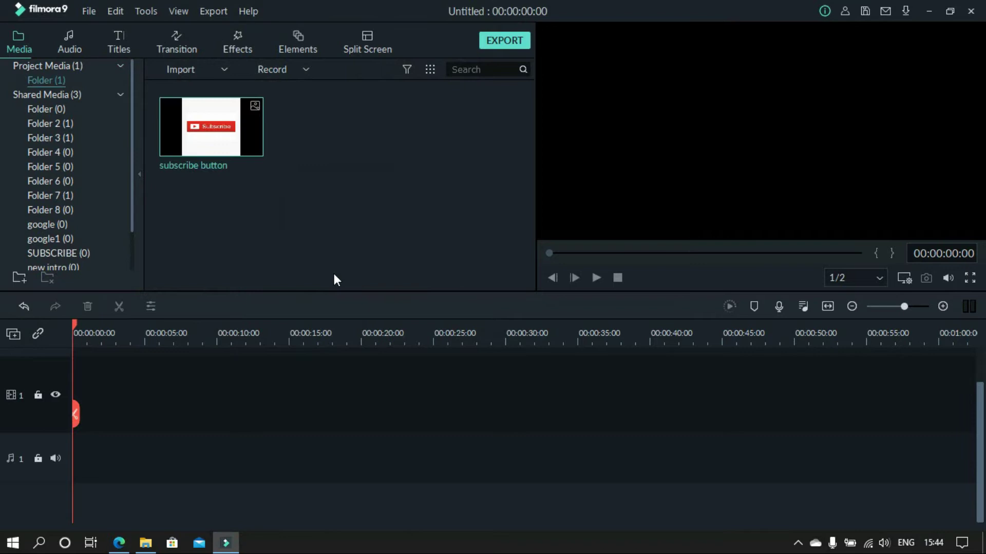
Import the 20200628_162833 logo image from the filmora project's "new intro 2020" folder.
left_click(214, 70)
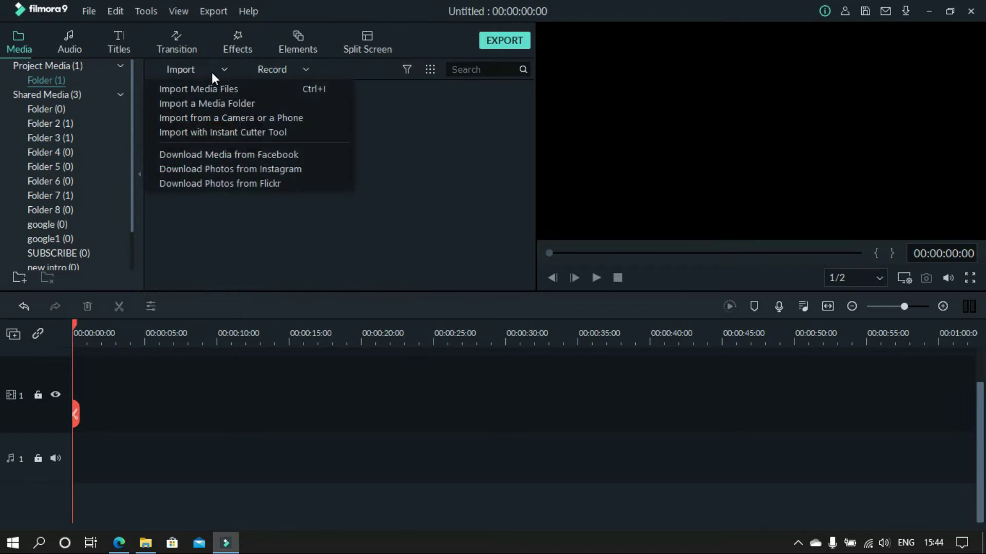
left_click(208, 88)
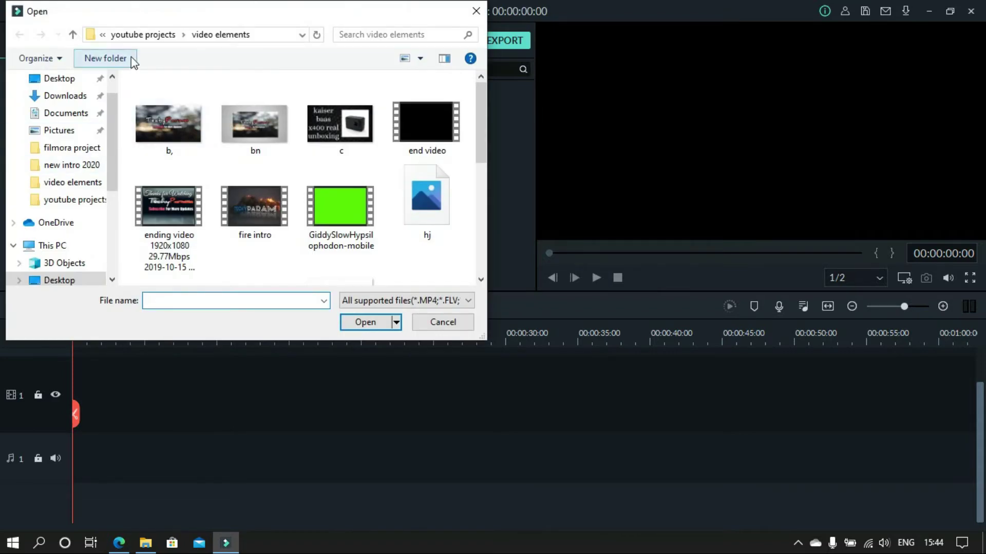
left_click(141, 36)
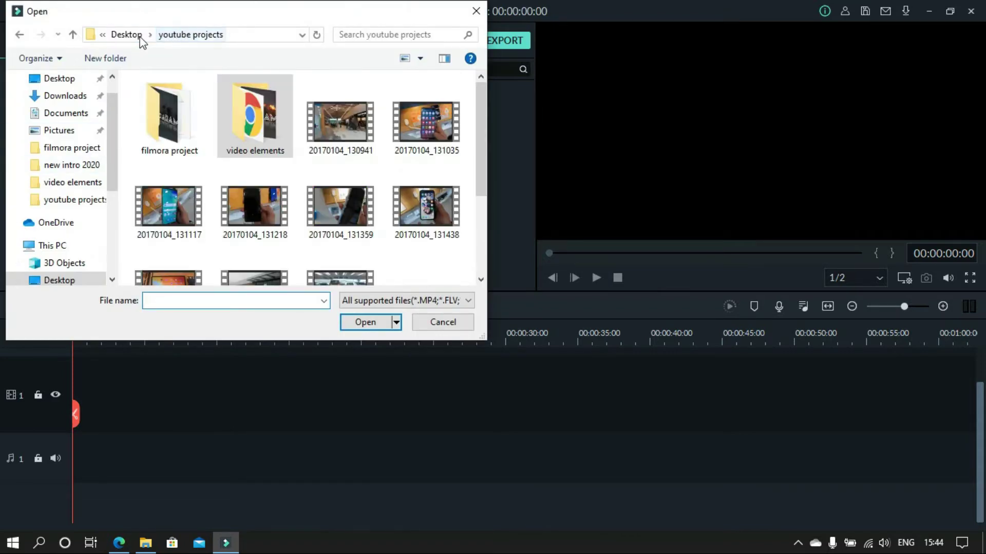
double_click(181, 129)
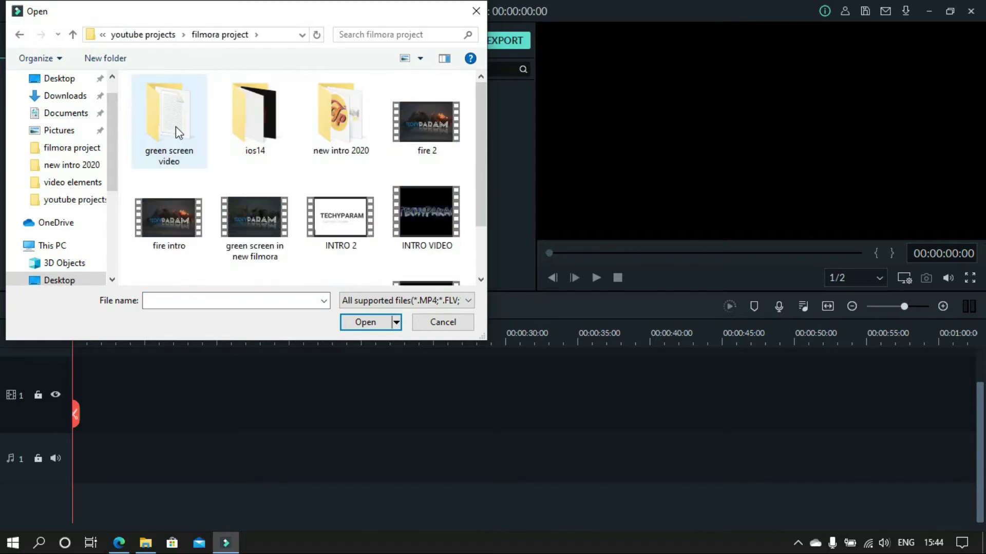
double_click(328, 136)
left_click(433, 143)
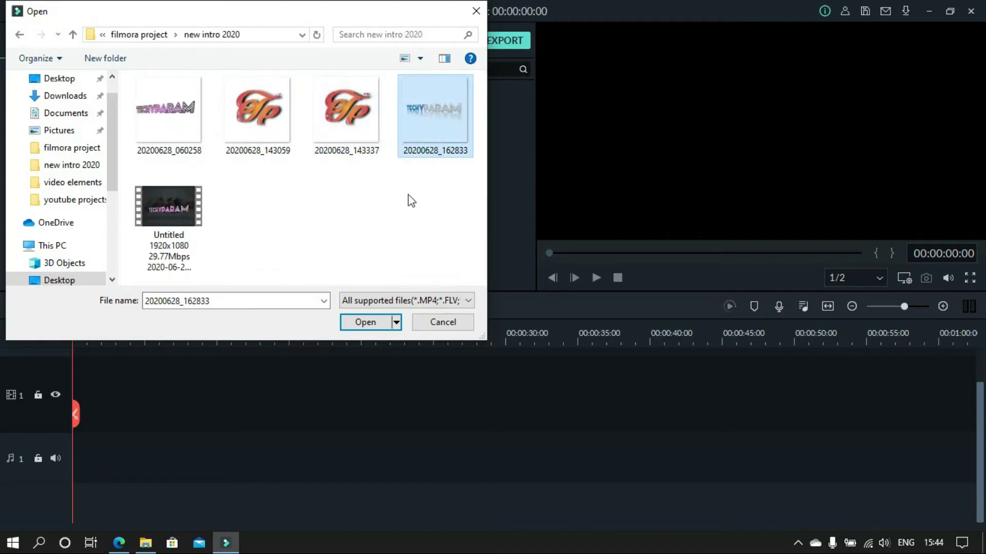
left_click(354, 323)
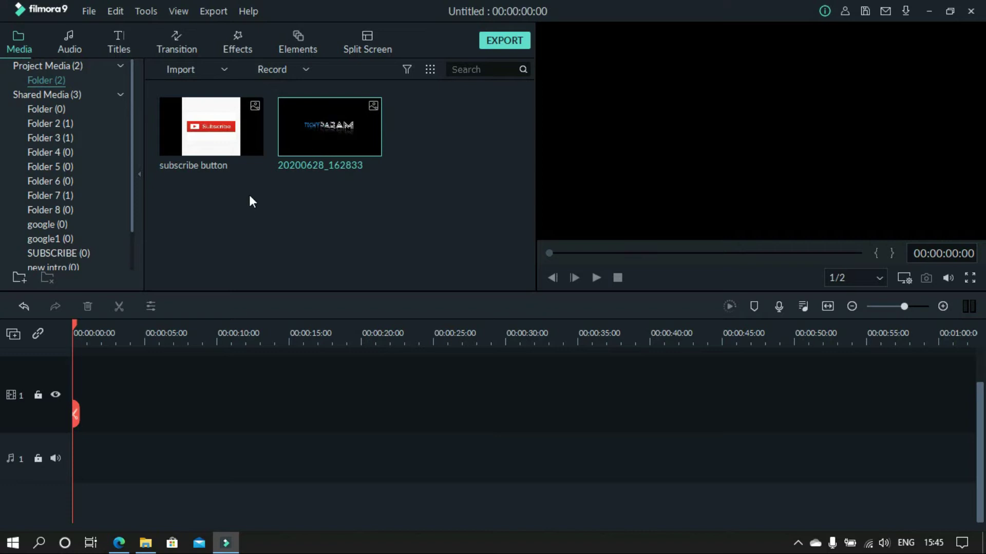
Place the subscribe button image at the start of video track 1 and the 20200628_162833 logo above it on track 2.
left_click_drag(243, 150, 80, 393)
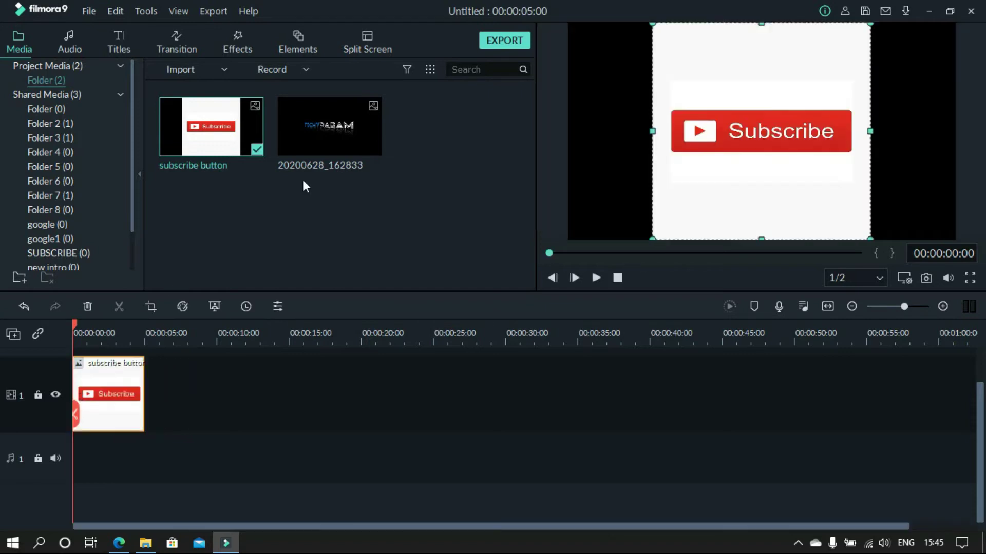
left_click_drag(350, 136, 78, 377)
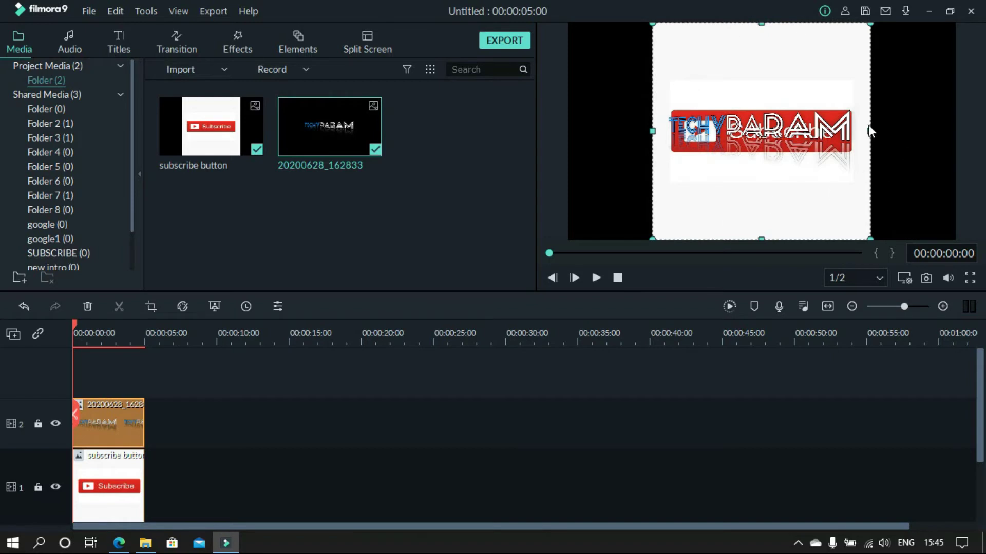
Shrink the TECHYPARAM logo into the lower-left corner of the video frame and shift the subscribe image right to sit beside it.
left_click_drag(865, 131, 774, 131)
left_click_drag(712, 233, 619, 208)
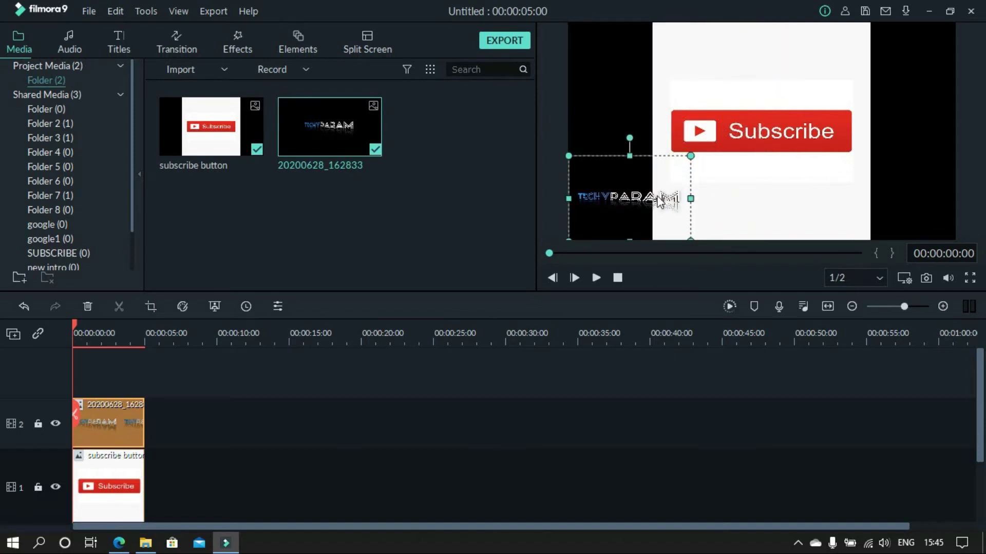
left_click_drag(690, 198, 657, 199)
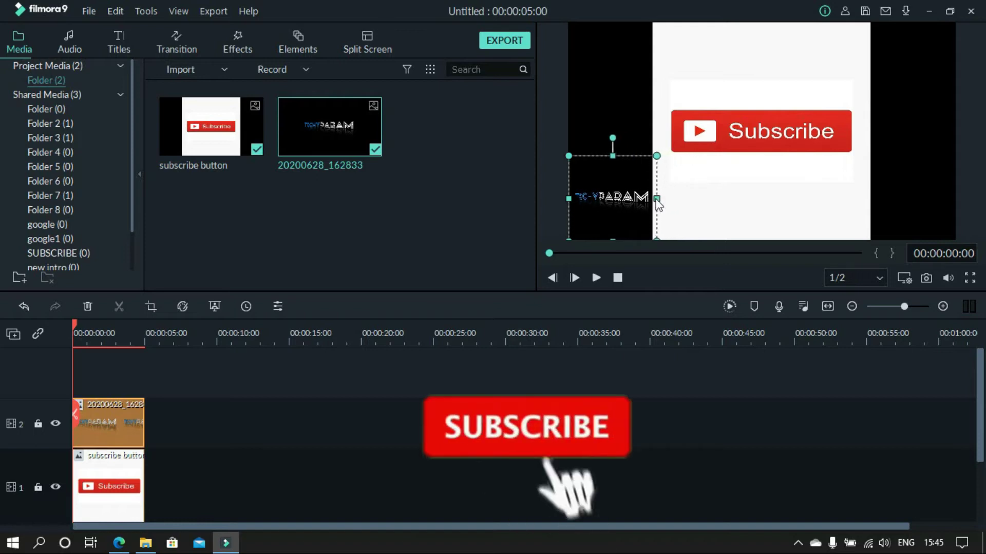
left_click_drag(613, 157, 612, 154)
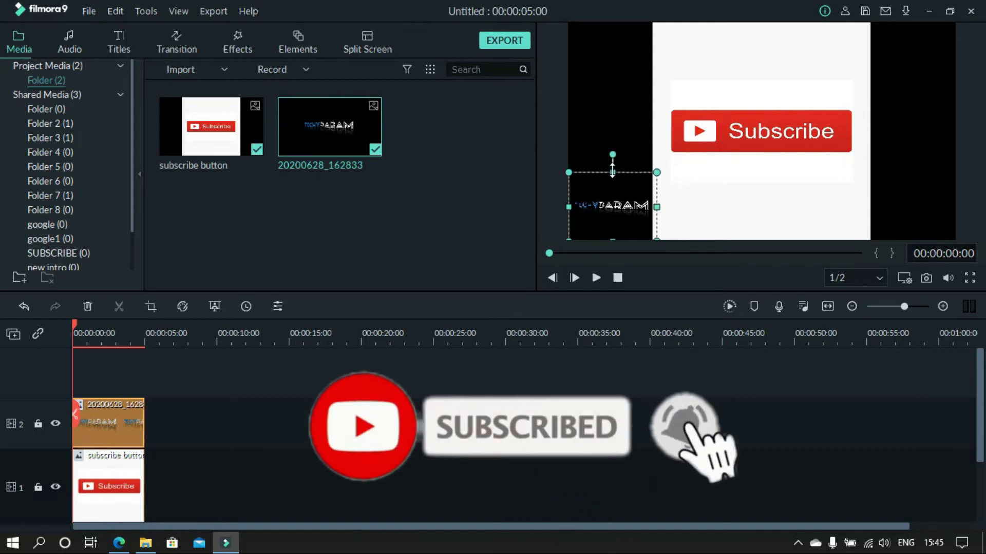
left_click_drag(657, 198, 709, 199)
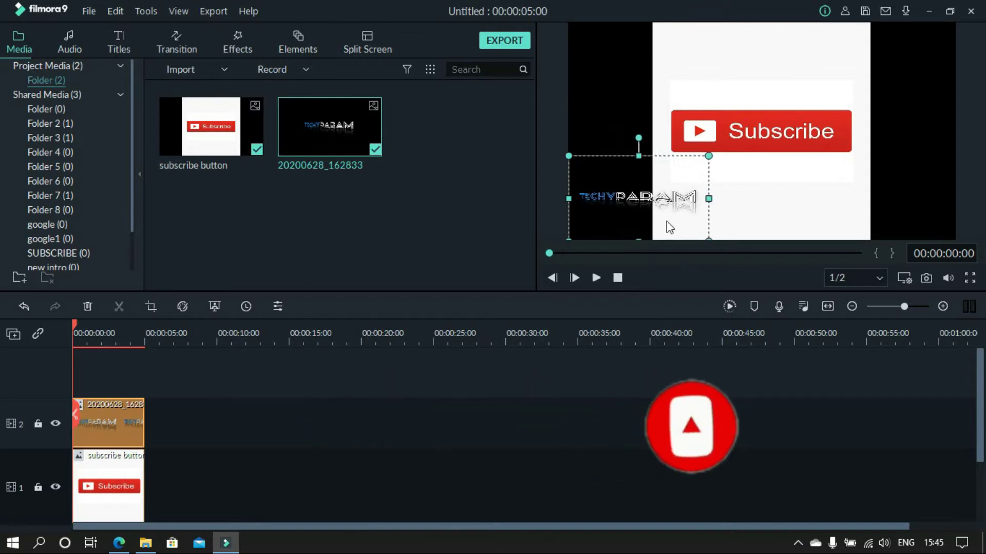
left_click_drag(787, 138, 825, 129)
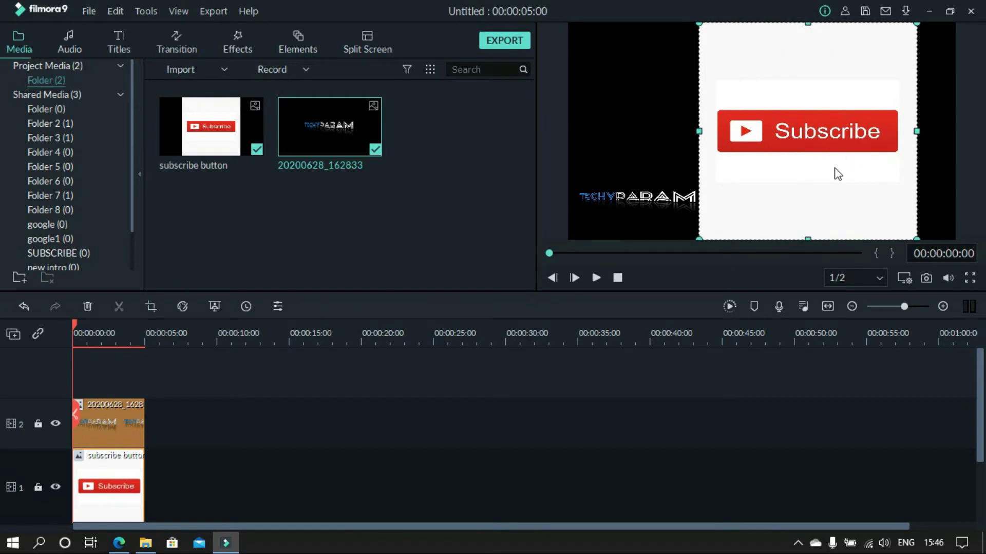
right_click(830, 134)
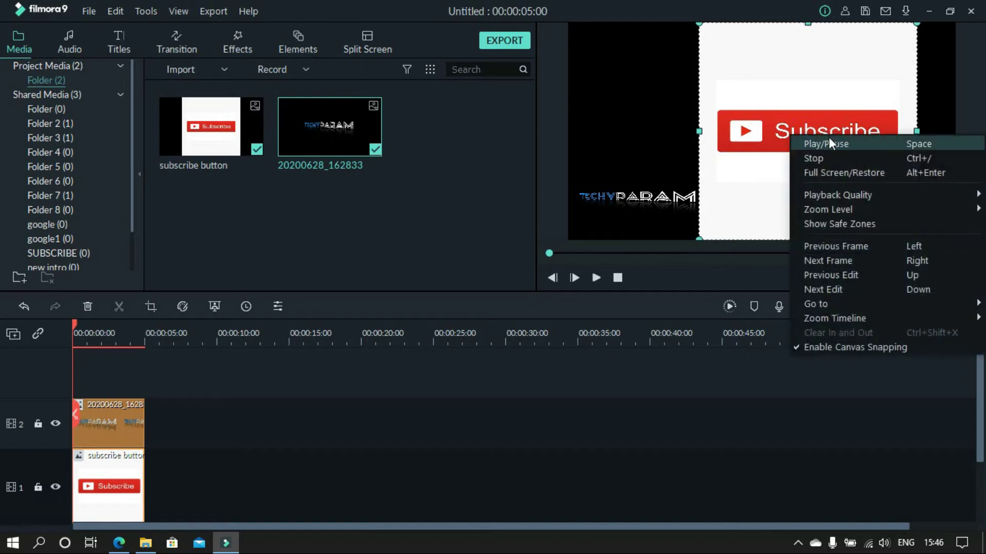
left_click(721, 250)
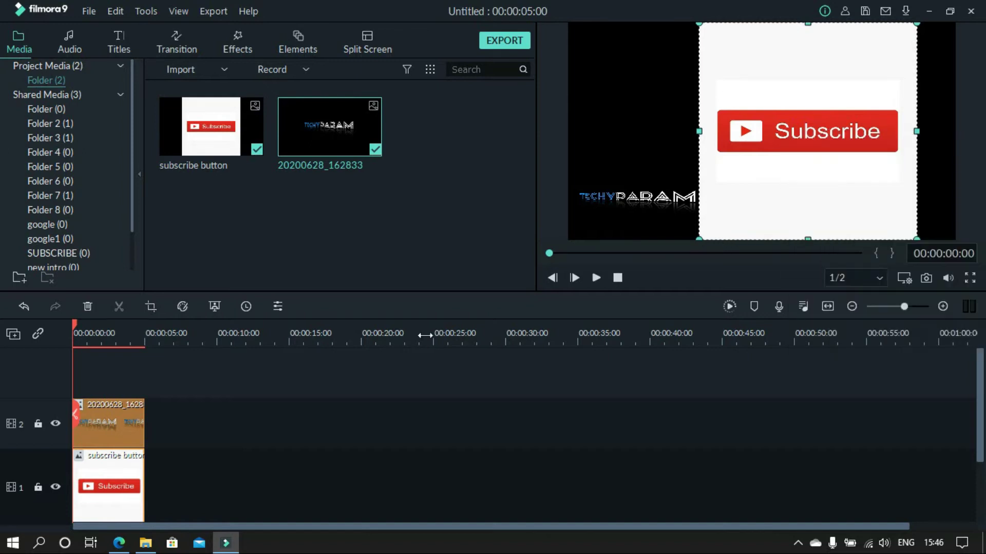
right_click(134, 490)
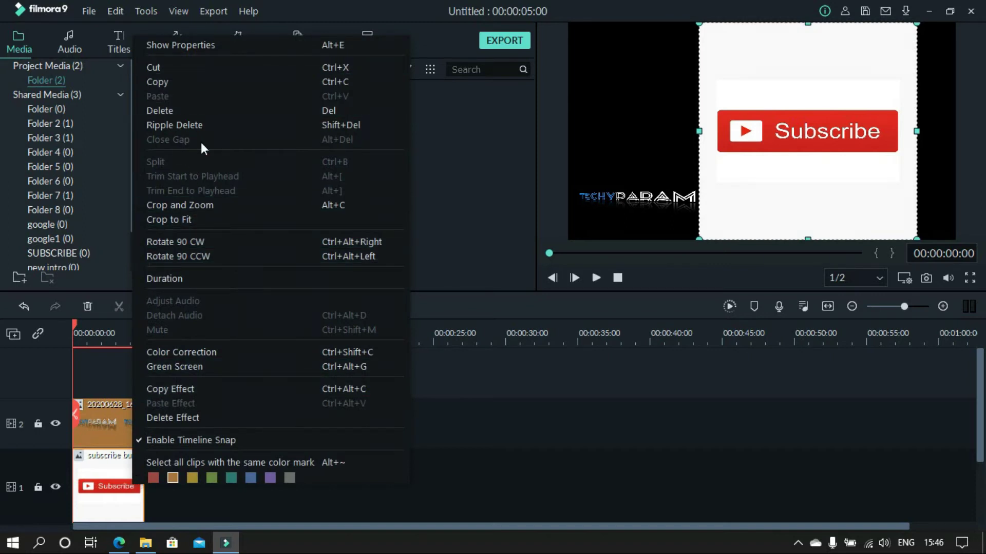
left_click(441, 392)
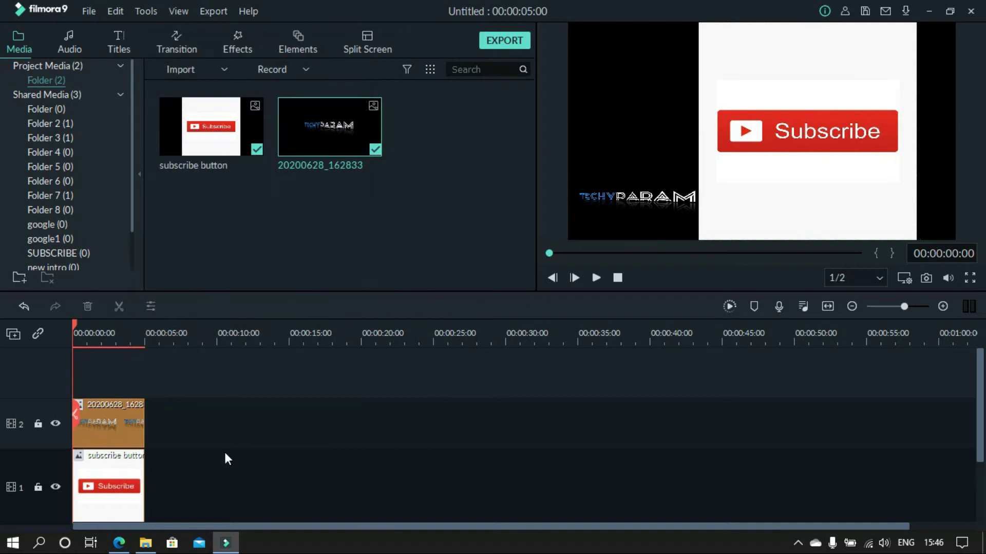
Crop the subscribe button image on track 1 with a Custom ratio to about 823 x 182, keeping only the red button.
left_click(484, 522)
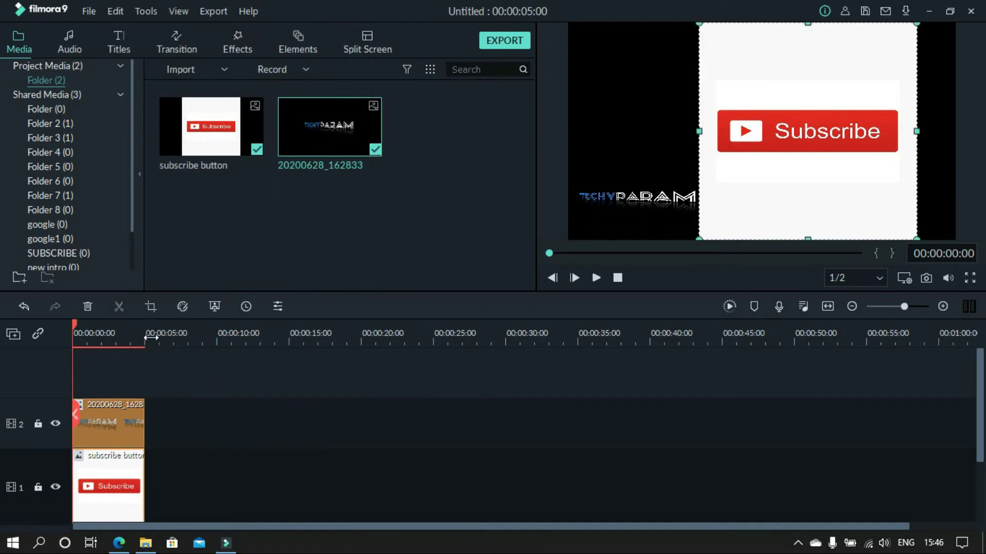
left_click(149, 307)
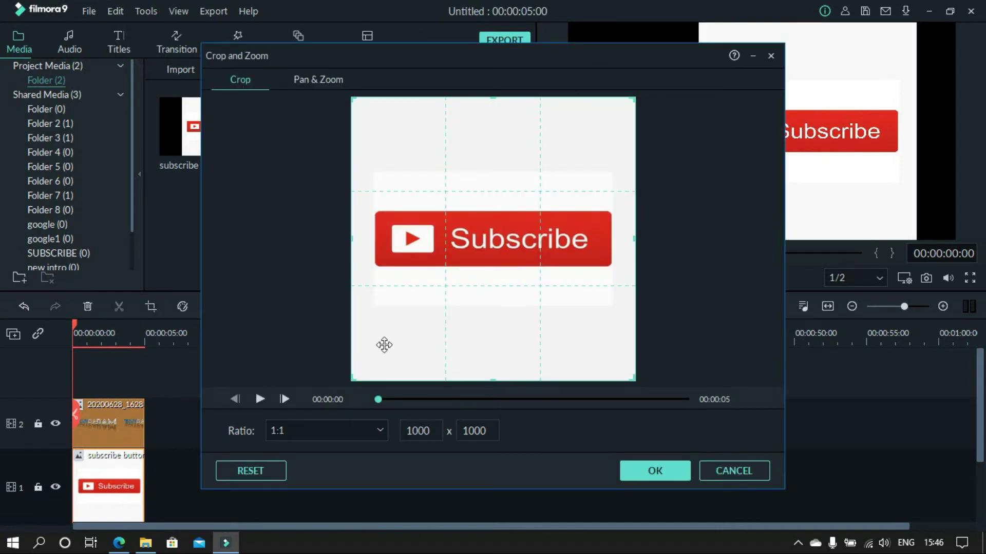
left_click(380, 433)
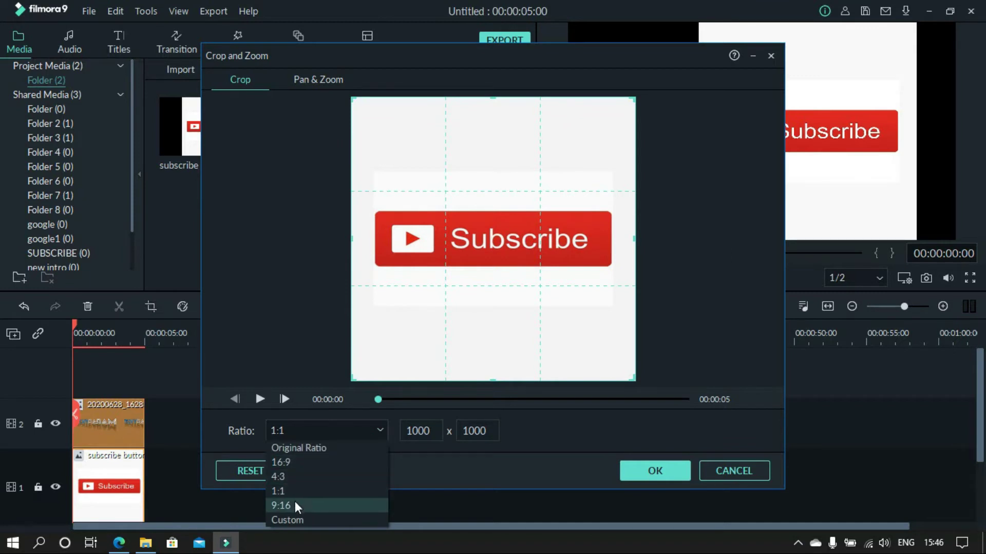
left_click(295, 517)
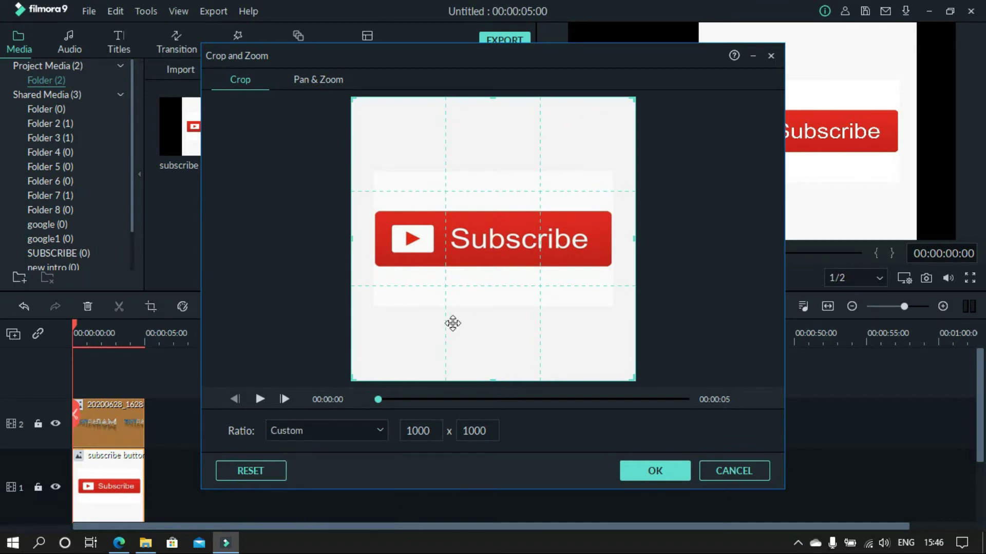
left_click_drag(352, 379, 378, 271)
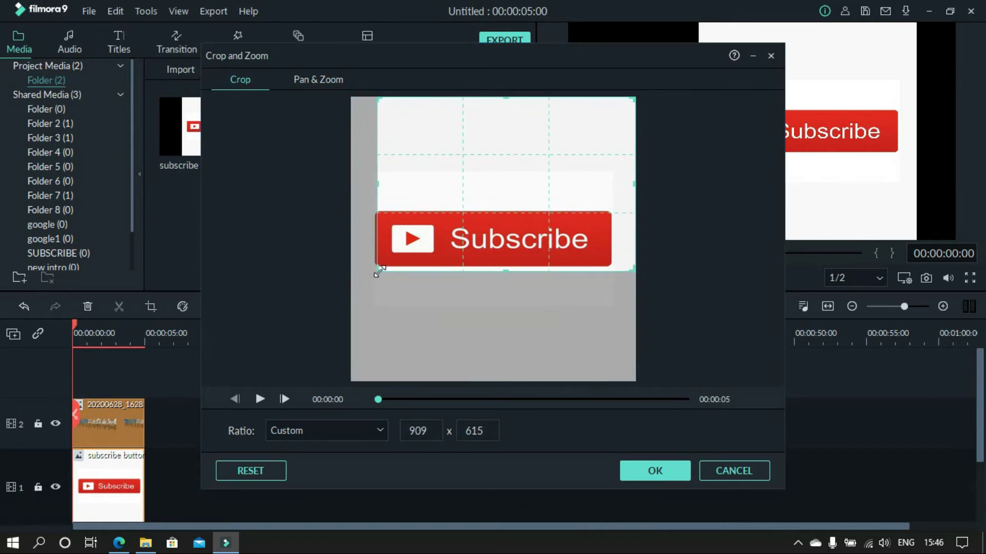
left_click_drag(509, 267, 509, 261)
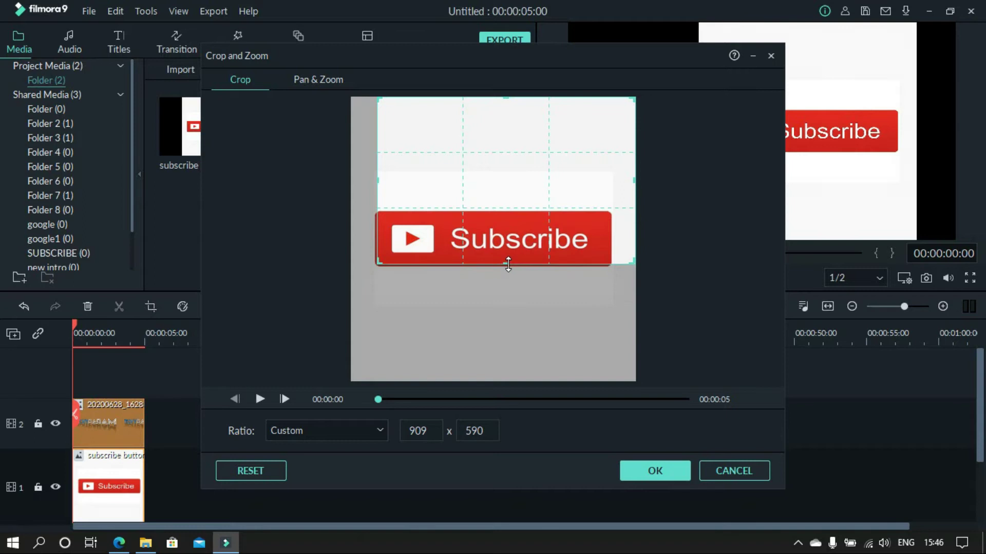
left_click_drag(635, 264, 609, 262)
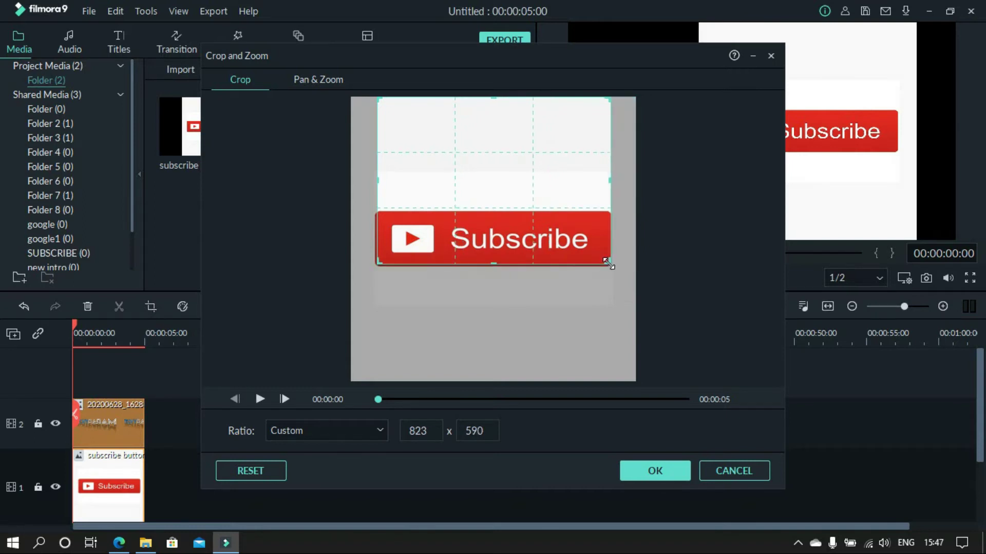
left_click_drag(494, 99, 484, 213)
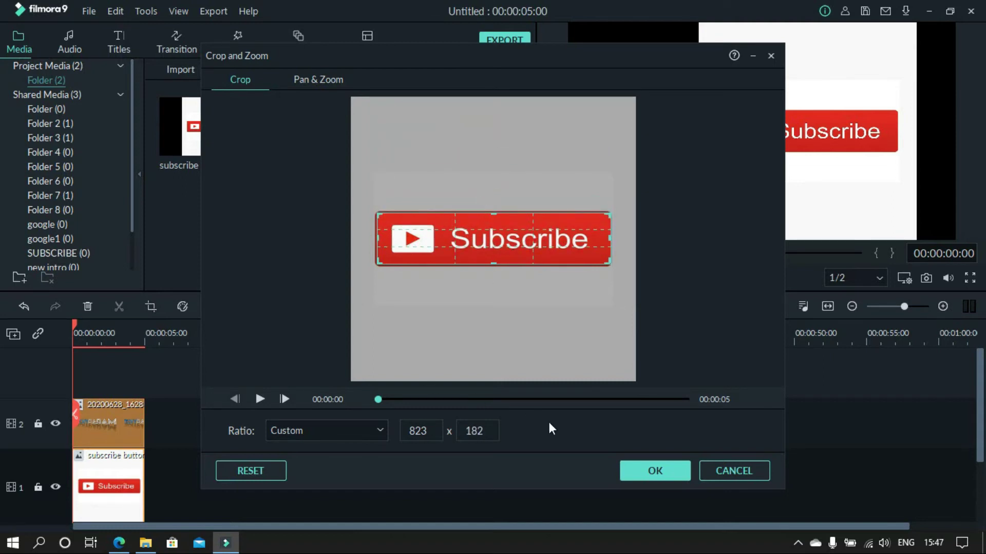
left_click(642, 468)
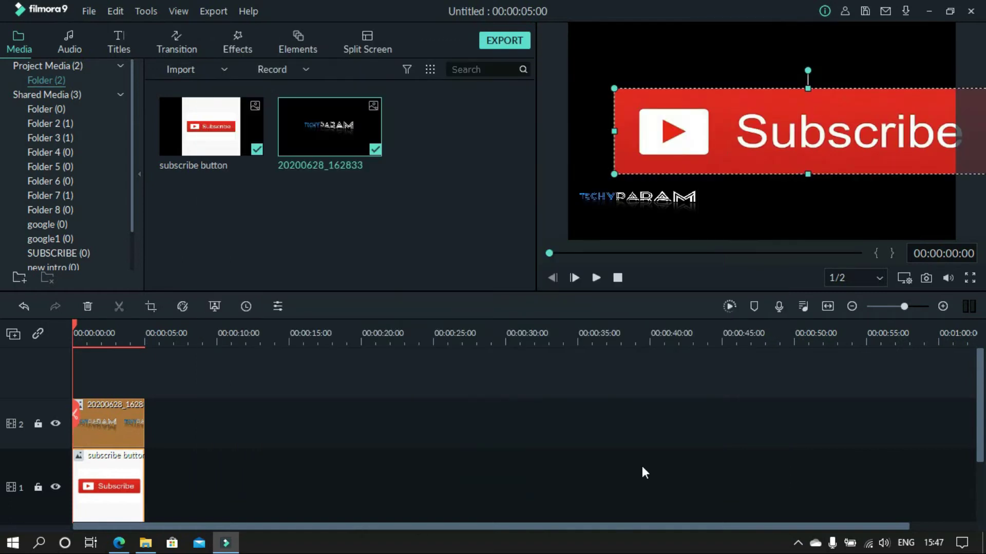
Shrink the cropped subscribe button and place it in the lower-right corner of the video frame.
left_click_drag(810, 118, 770, 111)
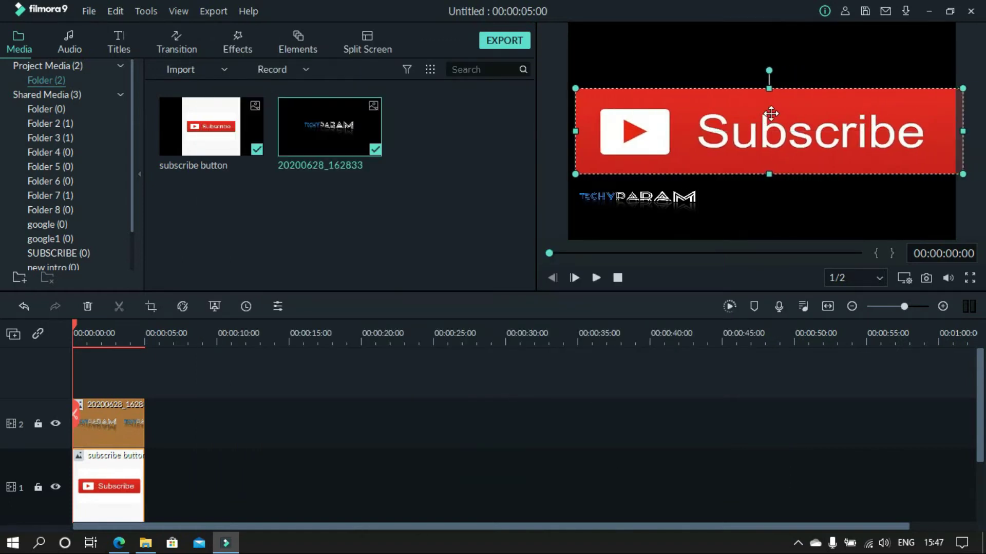
left_click_drag(961, 131, 695, 124)
left_click_drag(635, 171, 883, 204)
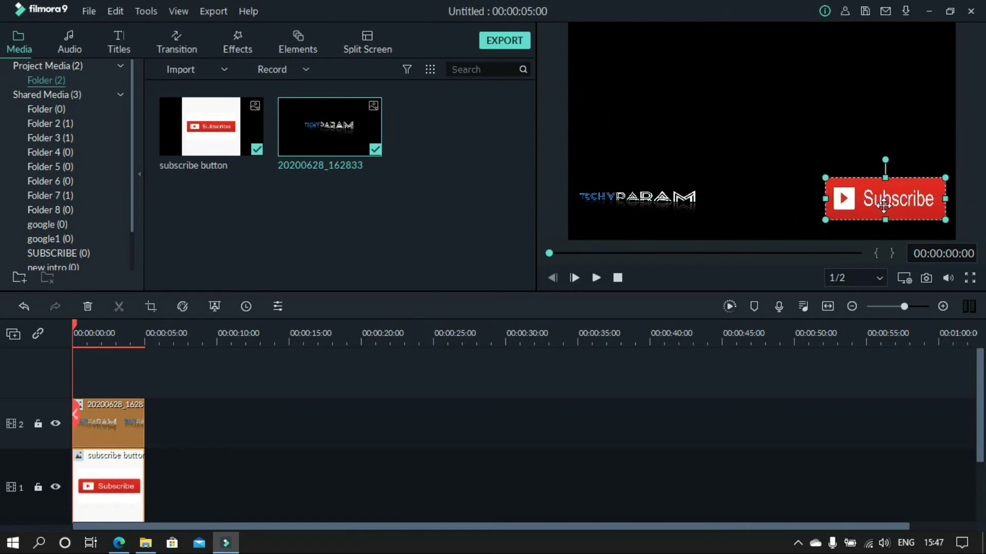
left_click(767, 168)
Enlarge the TECHYPARAM logo and keep it in the lower-left corner of the video frame.
left_click(692, 195)
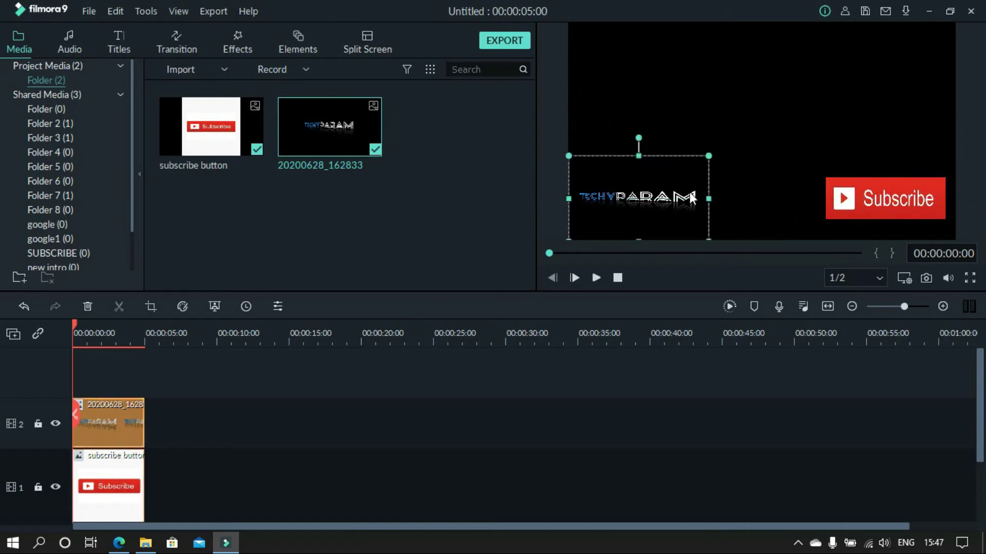
left_click_drag(639, 153, 639, 88)
left_click_drag(707, 167, 697, 194)
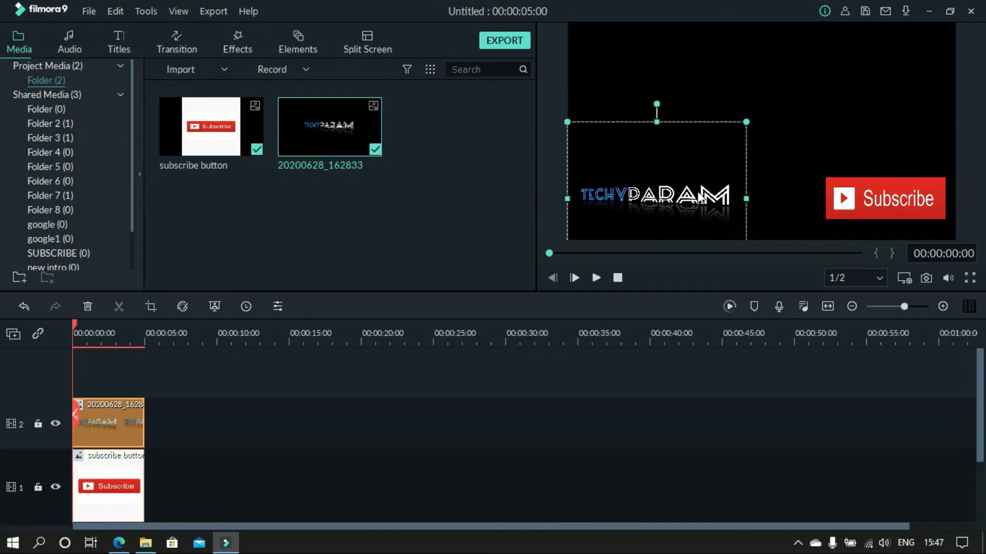
left_click(795, 148)
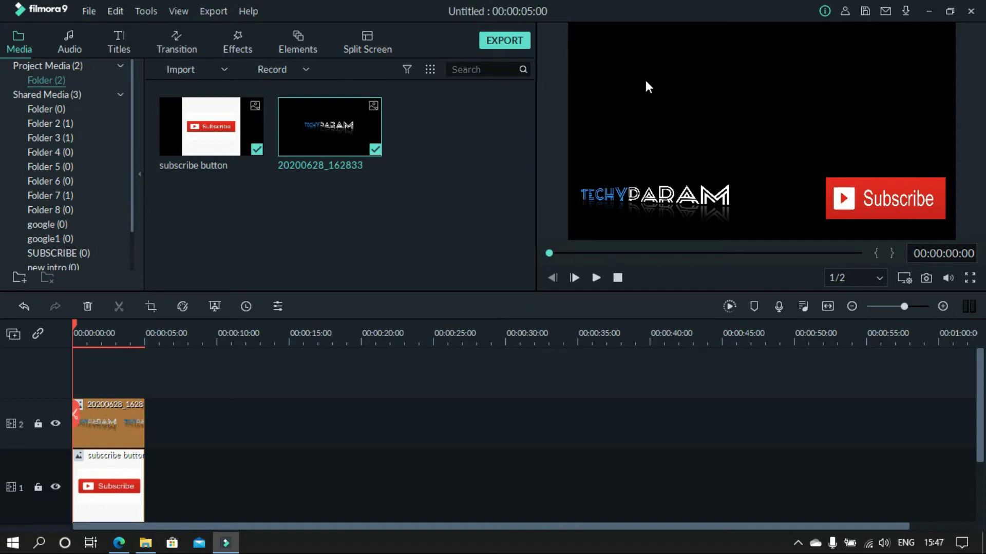
Widen the subscribe button slightly by extending its left edge toward the logo.
left_click(857, 194)
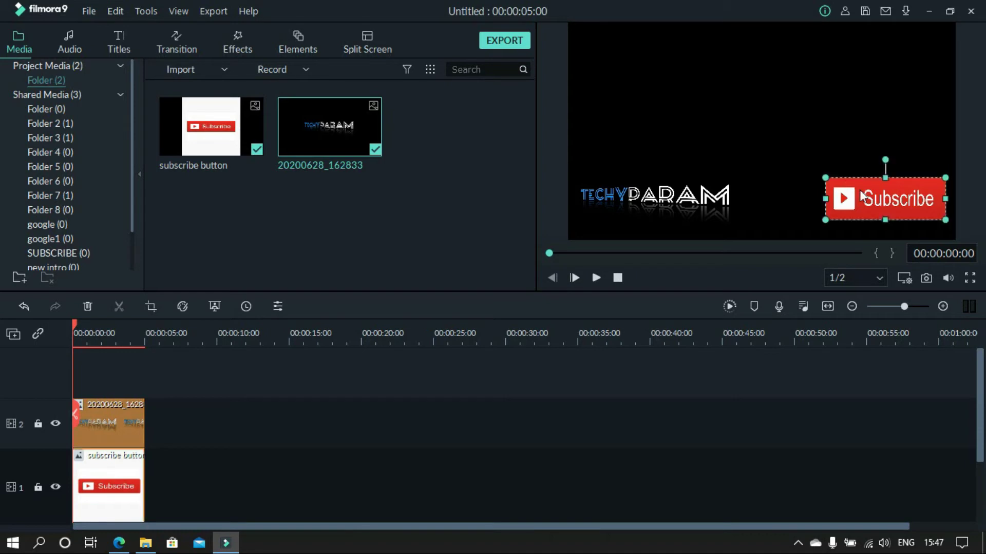
left_click_drag(824, 198, 805, 198)
left_click(790, 161)
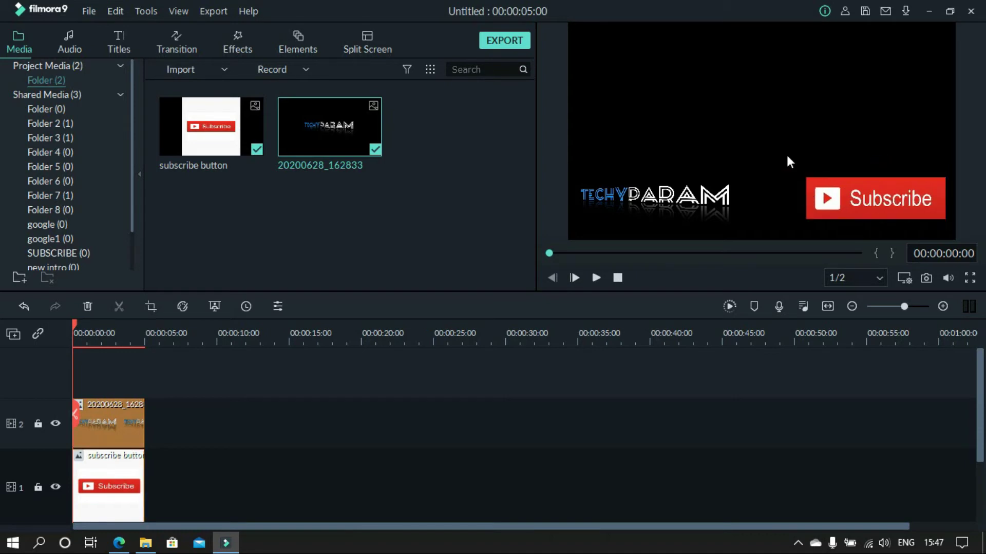
Add the Title 6 preset on track 3 above the logo and move its white line higher in the frame.
left_click(121, 38)
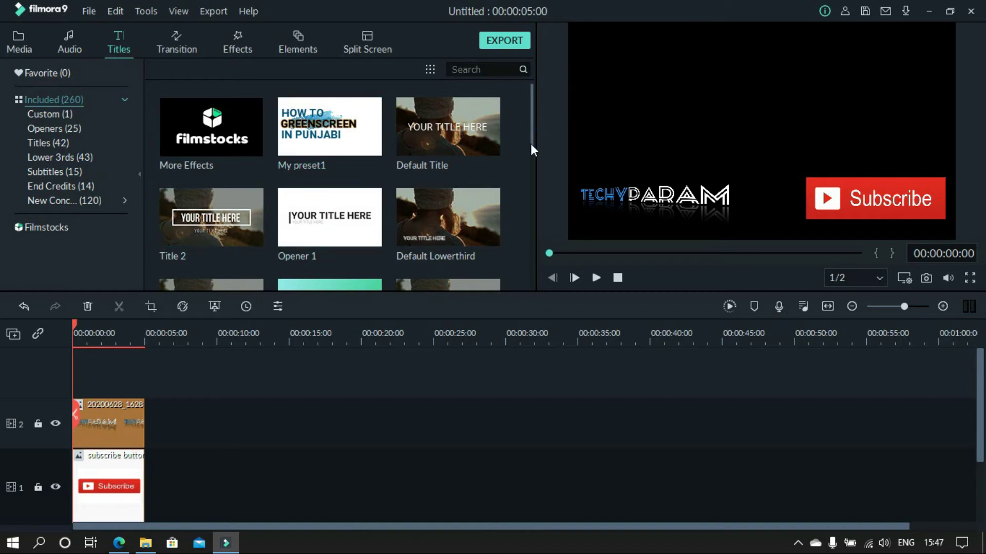
left_click_drag(531, 147, 530, 243)
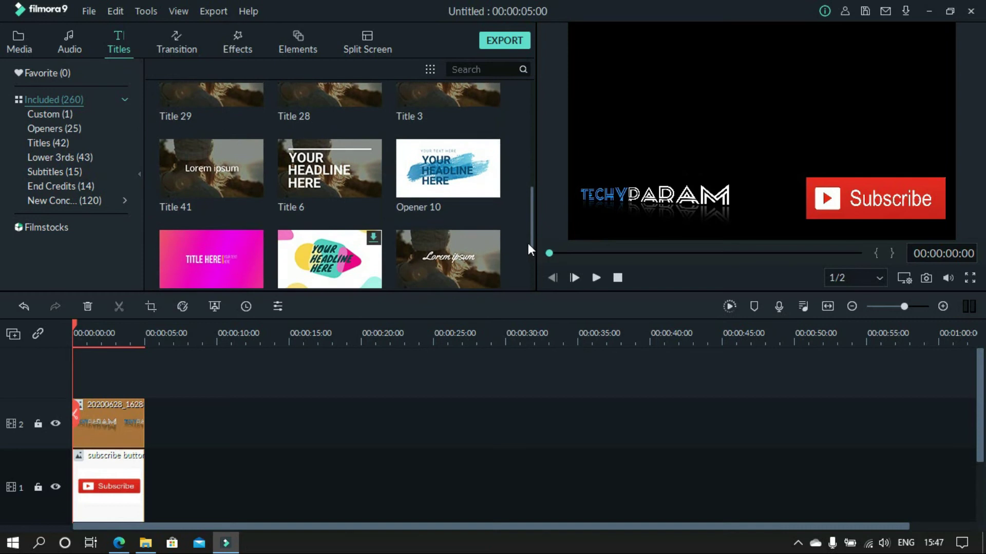
left_click(329, 169)
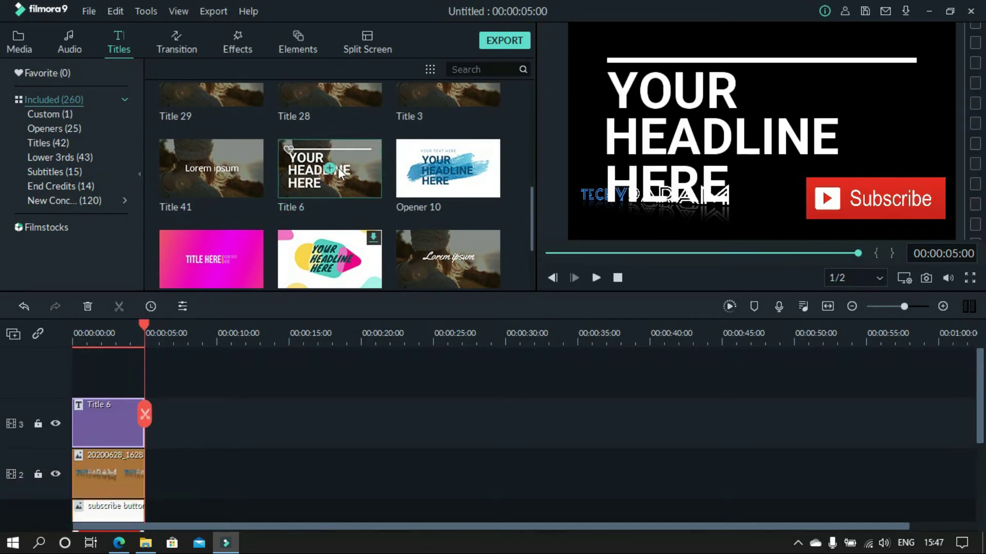
left_click(695, 99)
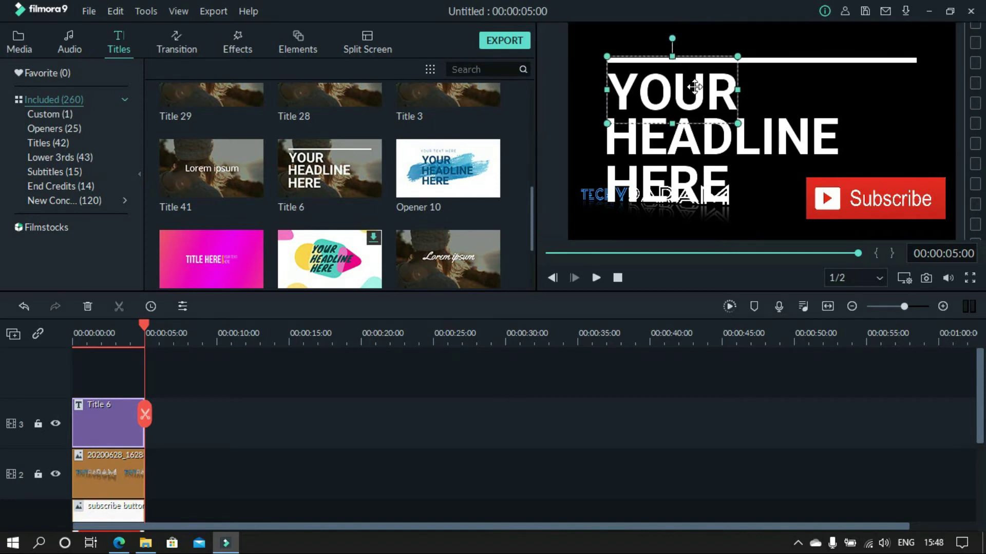
left_click_drag(786, 53, 782, 34)
Replace the title's first line, YOUR, with "HOW".
double_click(733, 97)
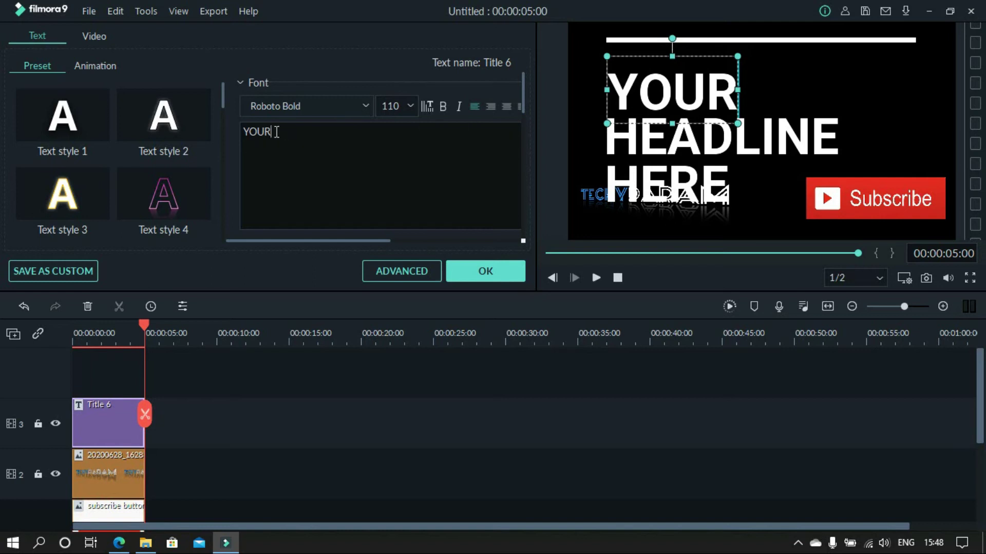
left_click_drag(274, 132, 195, 131)
type("HOW")
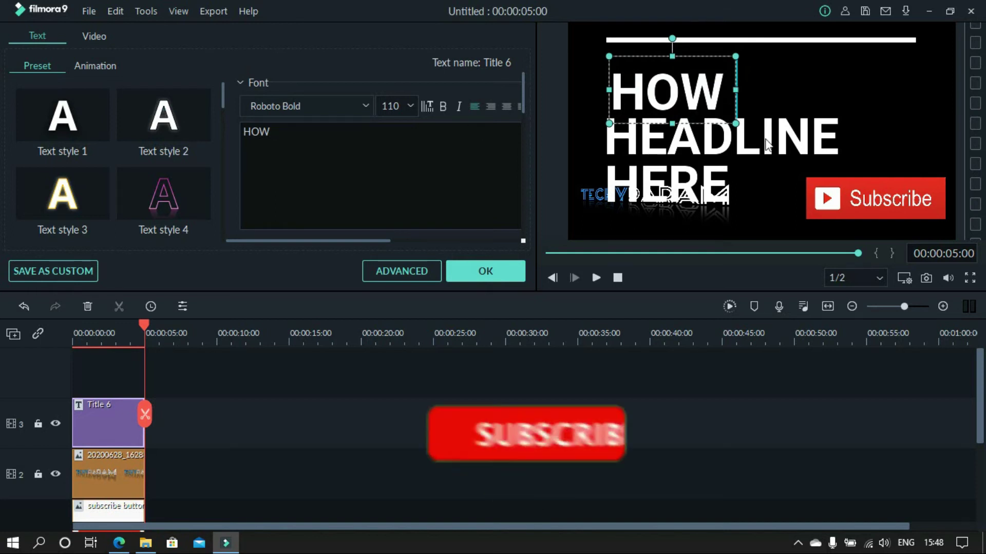
Replace the title's second line, HEADLINE, with "TO GREEN SCREEN".
left_click(582, 128)
left_click_drag(304, 134, 193, 124)
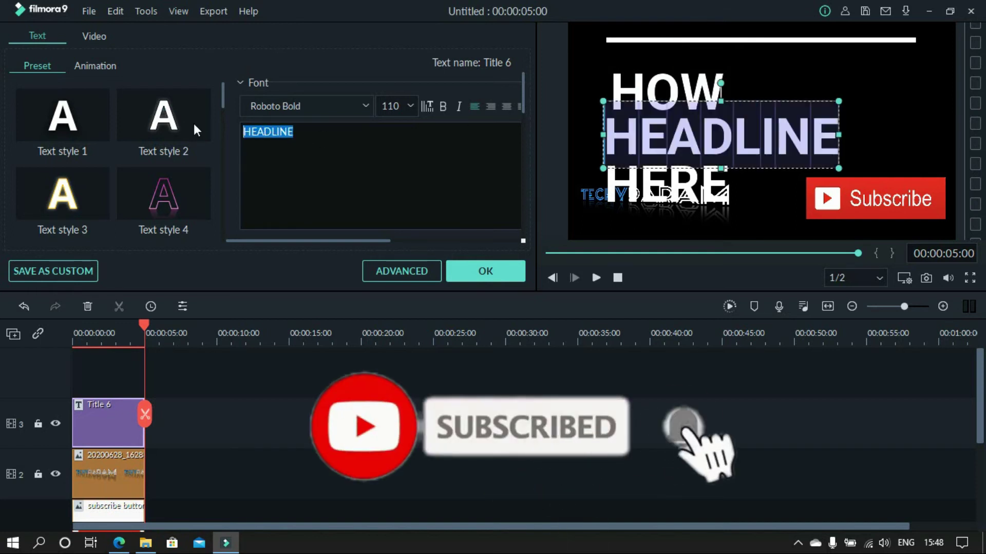
type("TO GREEN S")
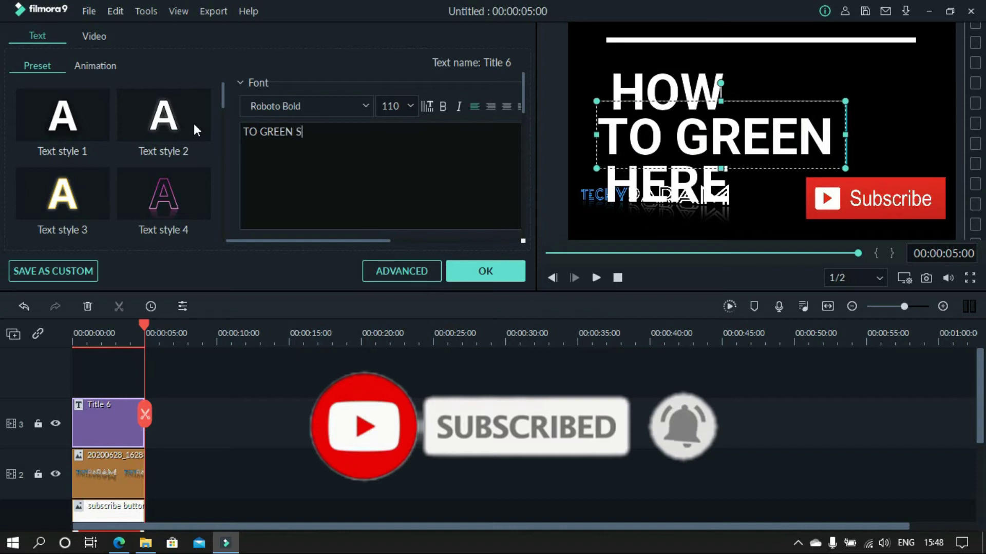
type("CREEN")
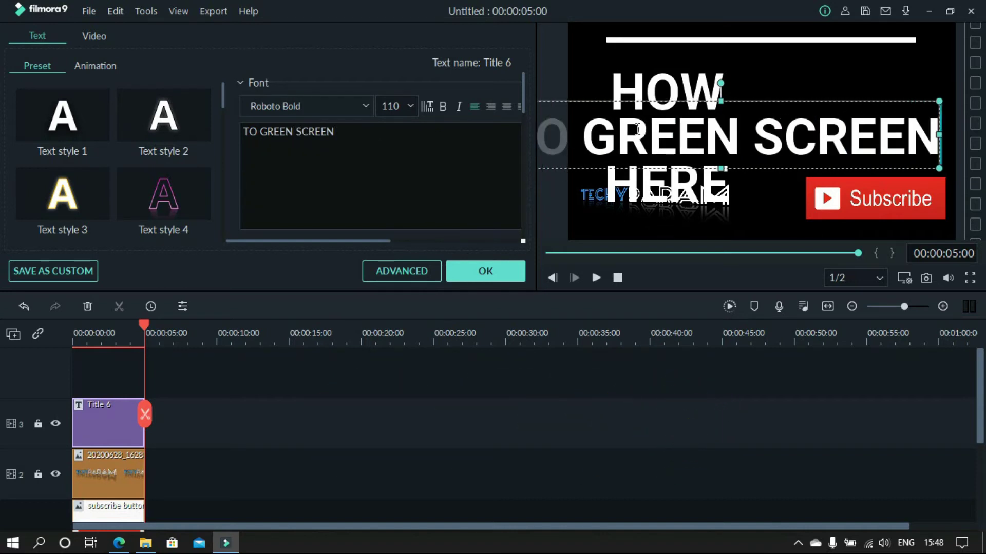
Reduce the font size of the TO GREEN SCREEN line to 56.
left_click(413, 106)
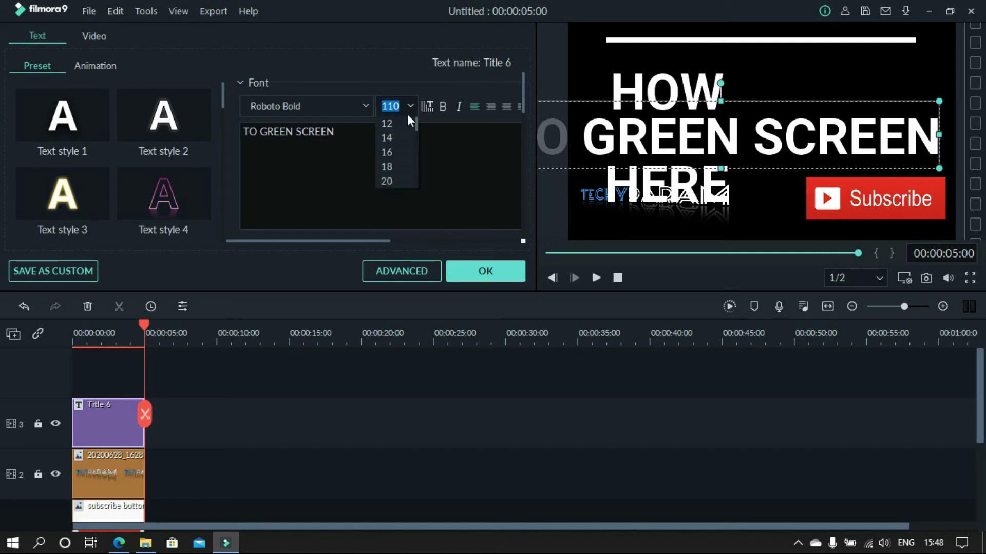
left_click(395, 175)
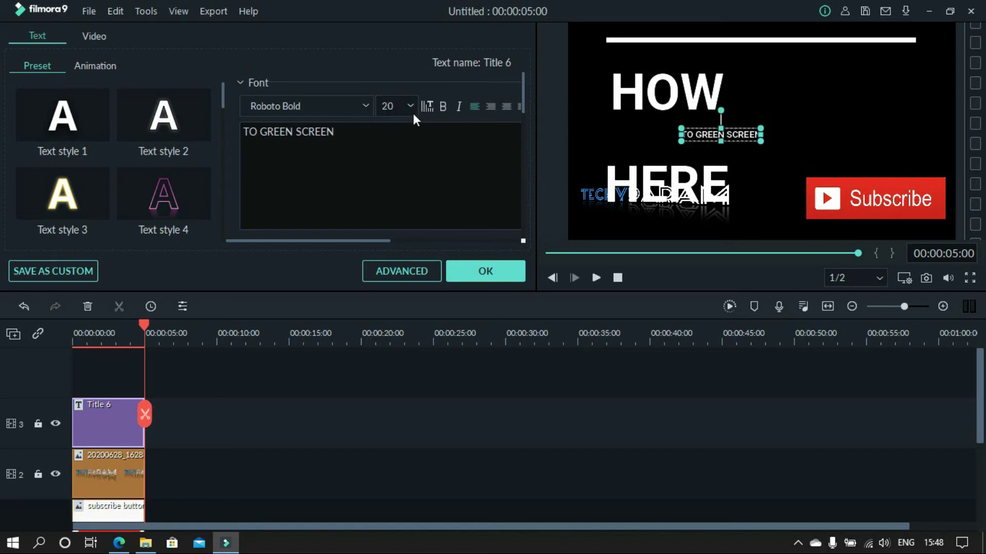
left_click(415, 106)
left_click_drag(416, 124, 415, 158)
left_click(395, 165)
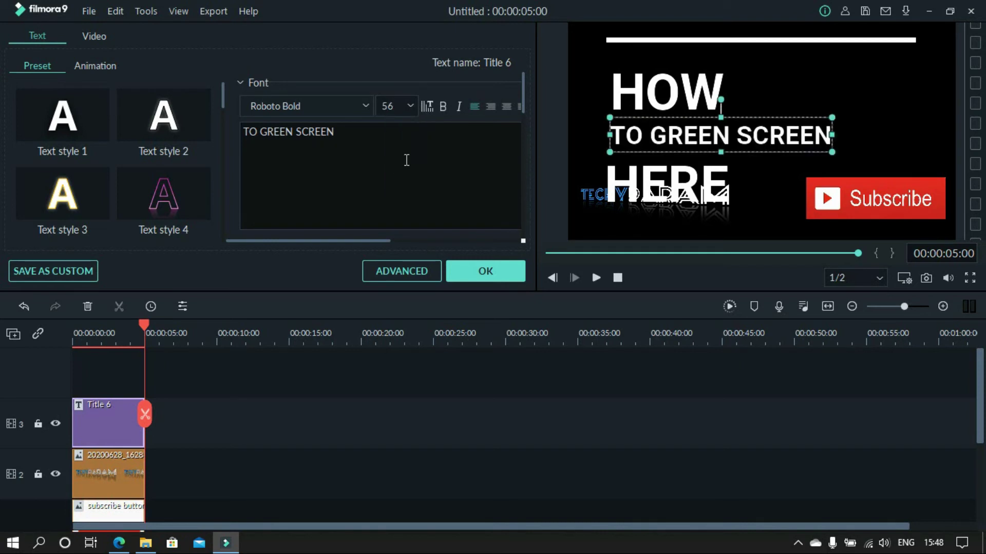
Set the font size of the HOW line to 100.
left_click(704, 91)
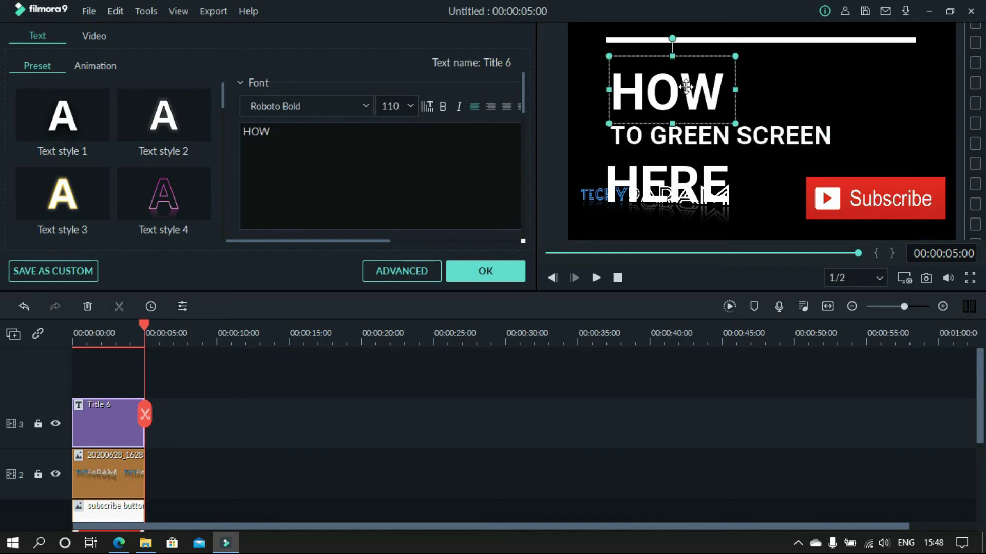
left_click(411, 107)
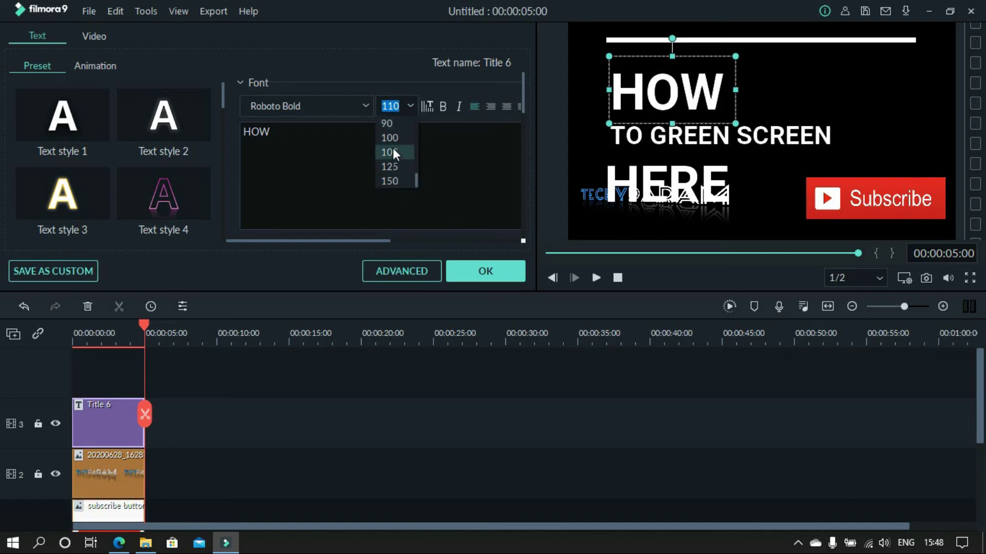
left_click(402, 138)
Set the TO GREEN SCREEN line's font size to 72 and move it right to align with the start of HOW.
left_click(642, 137)
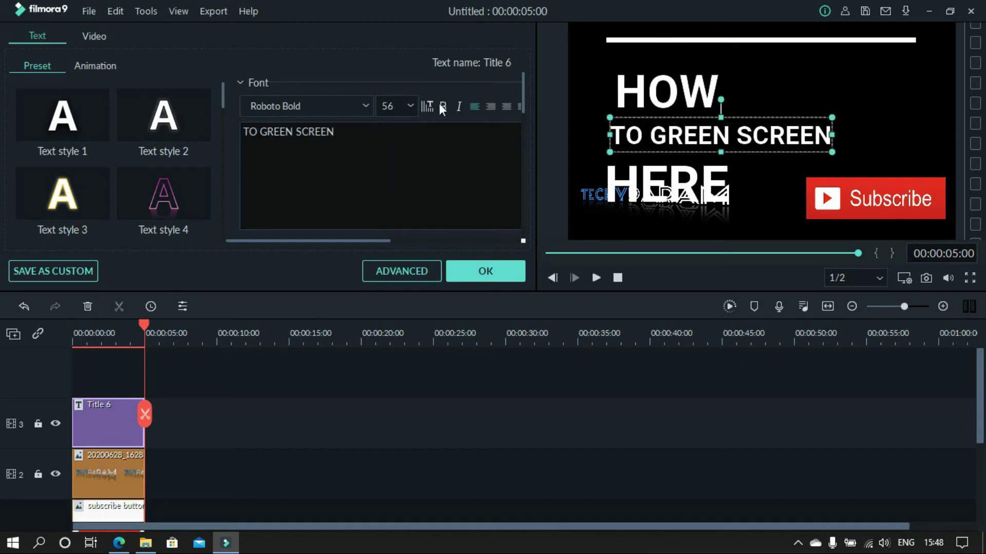
left_click(413, 106)
left_click(395, 175)
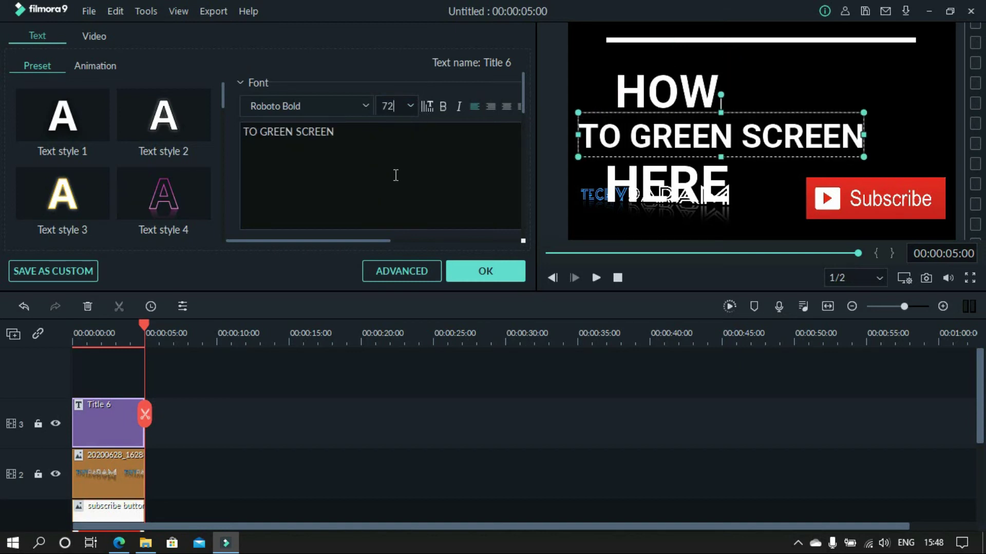
left_click_drag(680, 134, 716, 131)
left_click(775, 81)
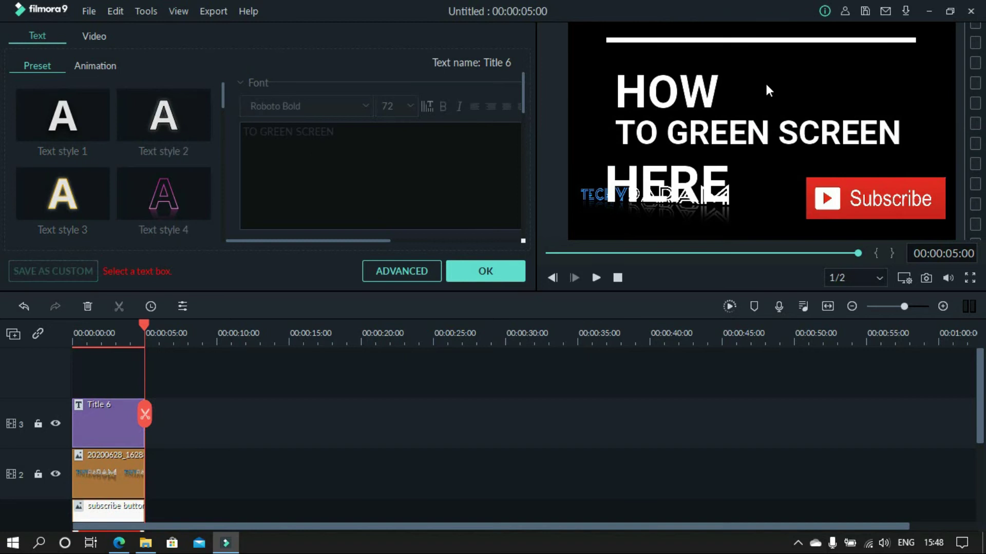
Replace the title's third line, HERE, with "IN PUNJABI".
left_click(683, 180)
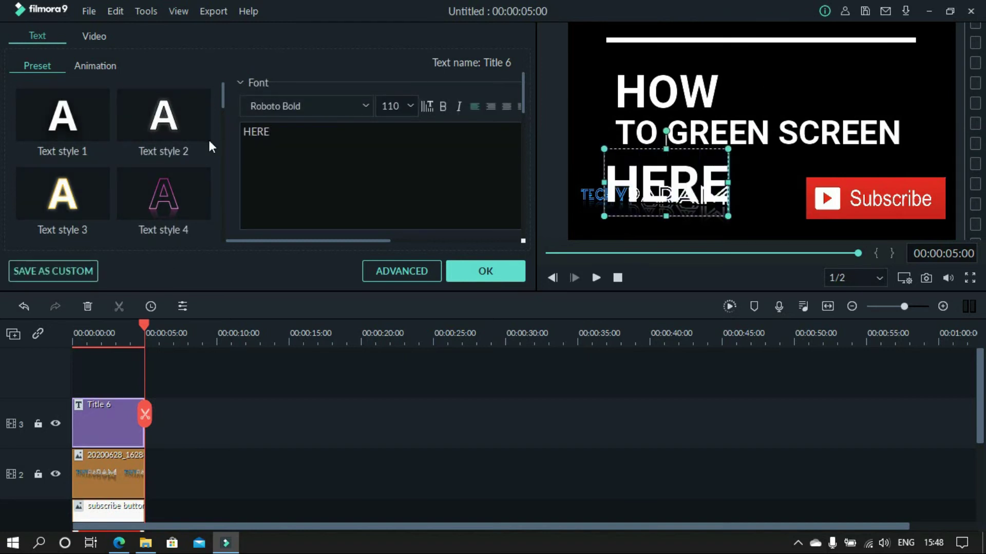
key("BackSpace")
key("BackSpace")
key("BackSpace")
key("BackSpace")
type("IN PUNJABI")
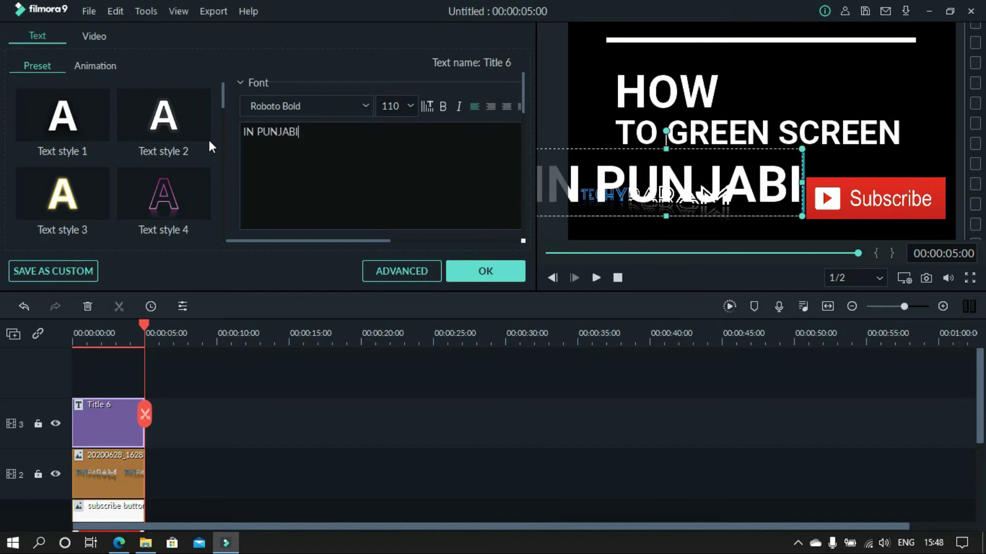
Set the IN PUNJABI line's font size to 72 and place it beneath TO GREEN SCREEN, aligned with the start of that line.
left_click(411, 108)
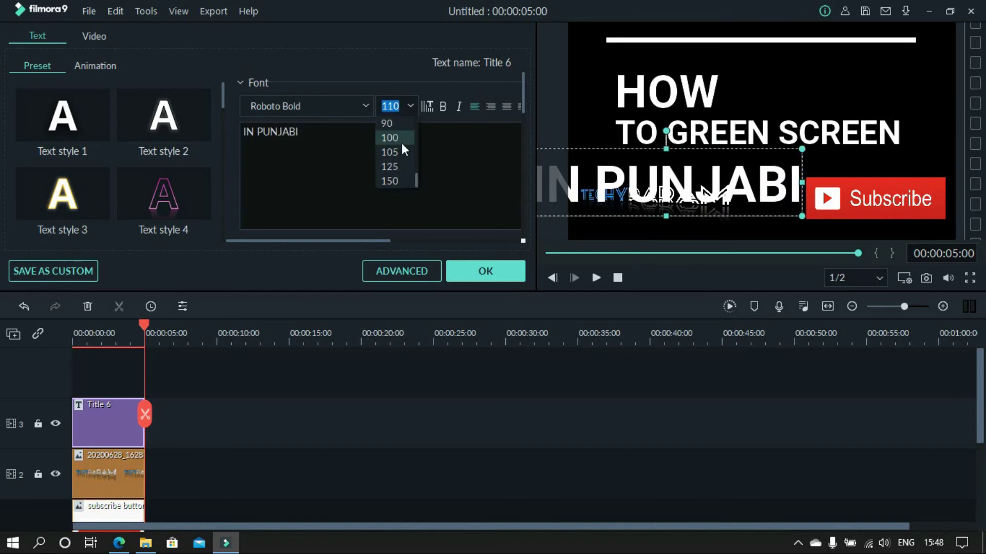
left_click(399, 139)
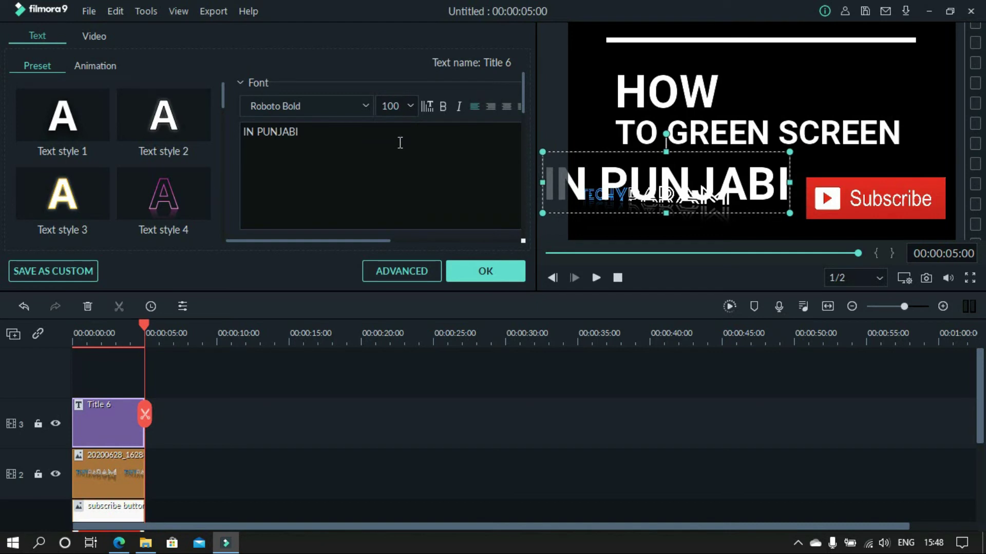
left_click(410, 107)
left_click(401, 123)
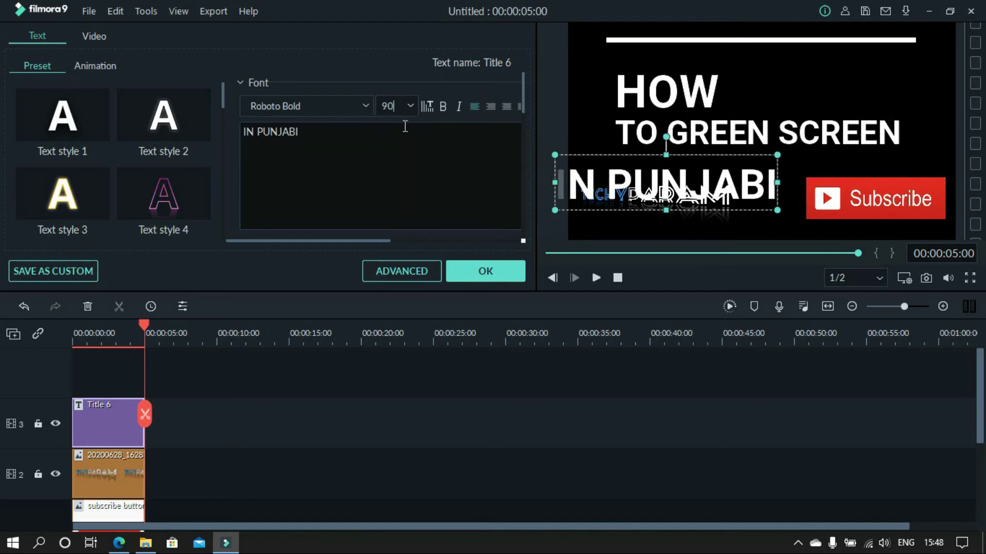
left_click(413, 111)
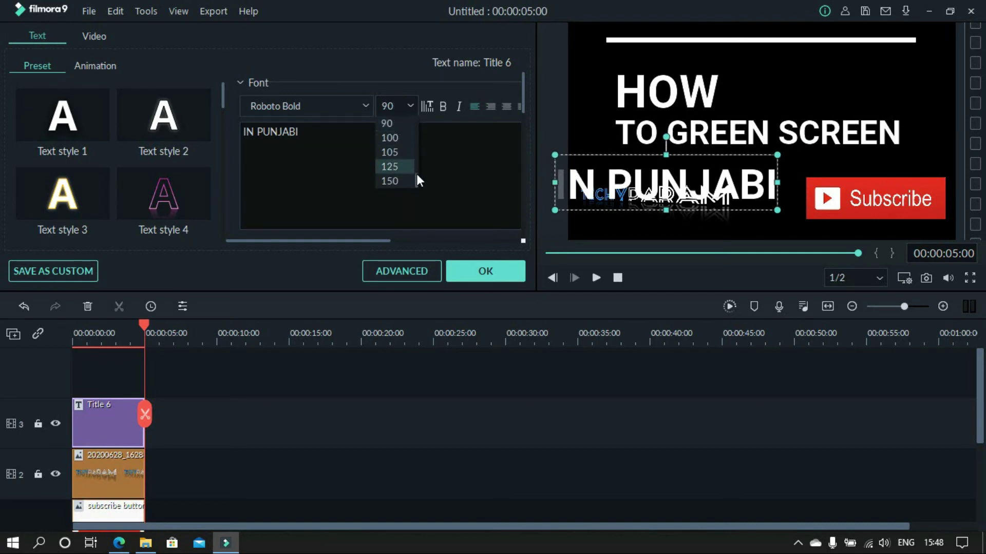
scroll(416, 172, "up", 1)
left_click(401, 137)
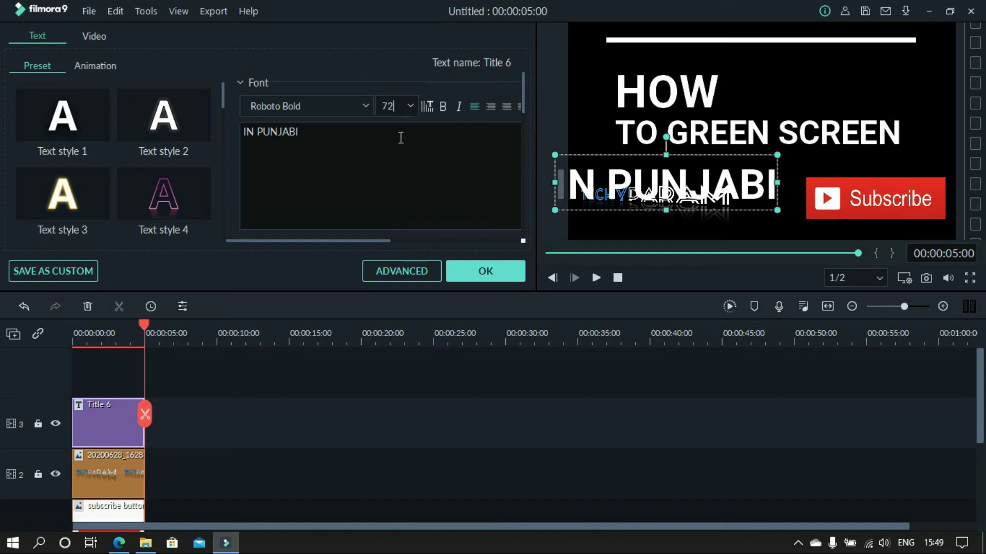
left_click_drag(676, 181, 714, 162)
left_click(747, 103)
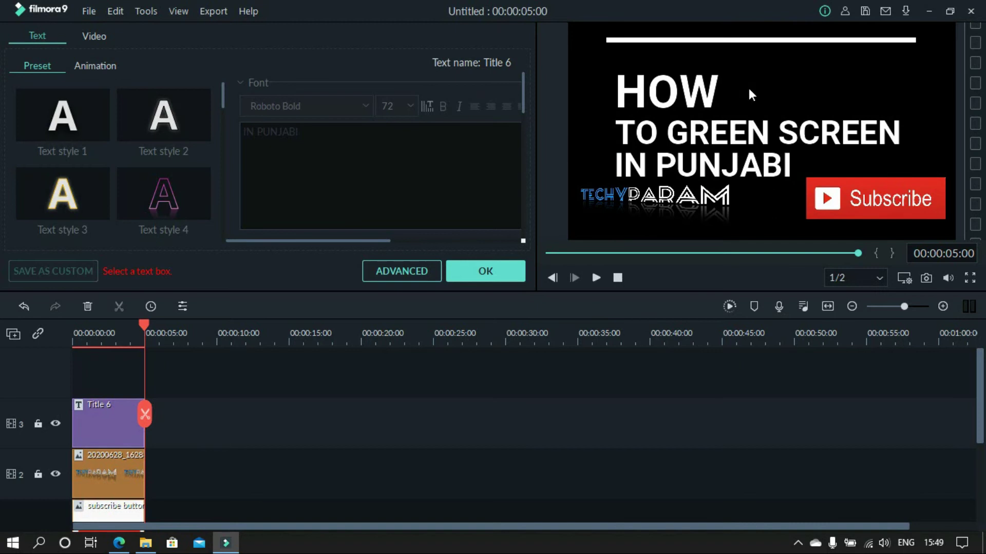
Move the TO GREEN SCREEN and HOW lines slightly up to even out the spacing of the three-line headline.
left_click(713, 126)
left_click_drag(713, 126, 703, 122)
left_click(747, 85)
left_click_drag(708, 85, 709, 72)
left_click(745, 84)
left_click_drag(679, 125, 677, 121)
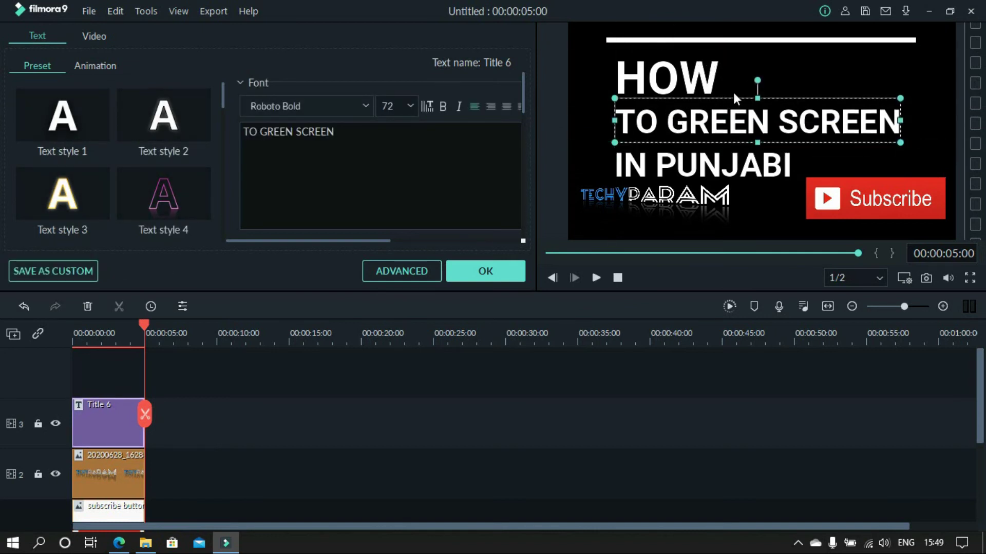
left_click(739, 75)
Try Text style 8 on the words GREEN SCREEN, and apply the orange-to-yellow gradient text preset to the whole TO GREEN SCREEN line.
left_click(675, 121)
mouse_move(261, 133)
left_mouse_down()
mouse_move(337, 132)
mouse_move(264, 138)
left_mouse_up()
left_click(328, 158)
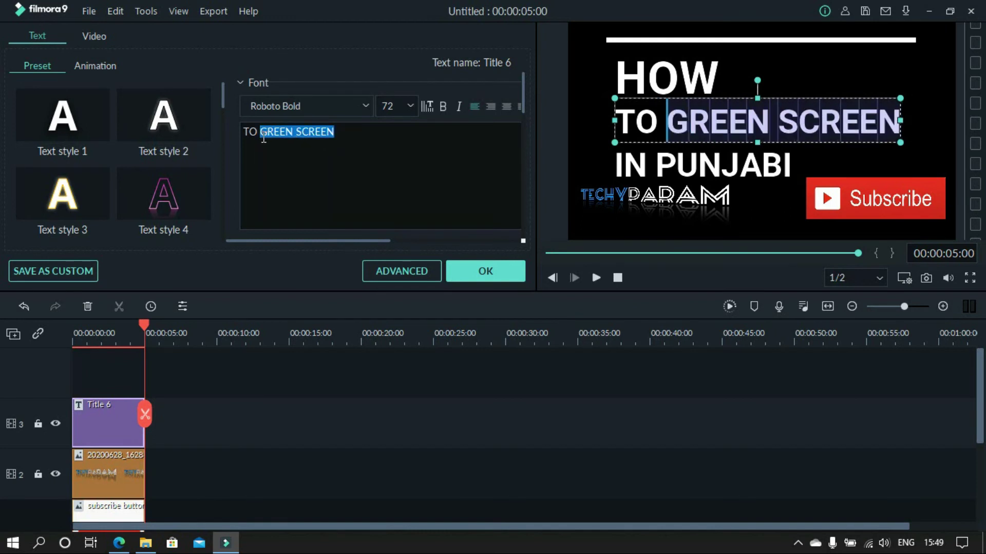
left_click_drag(222, 107, 217, 137)
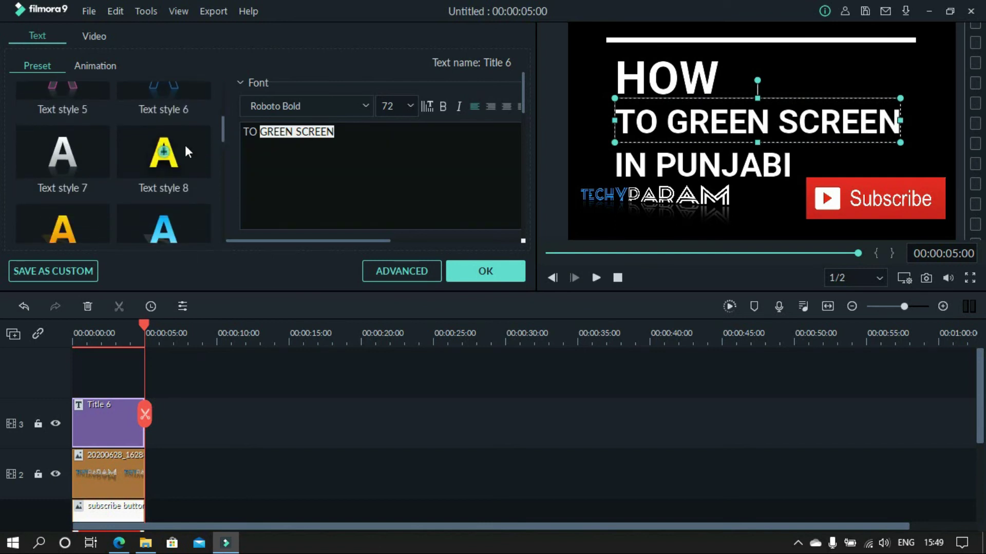
left_click(169, 158)
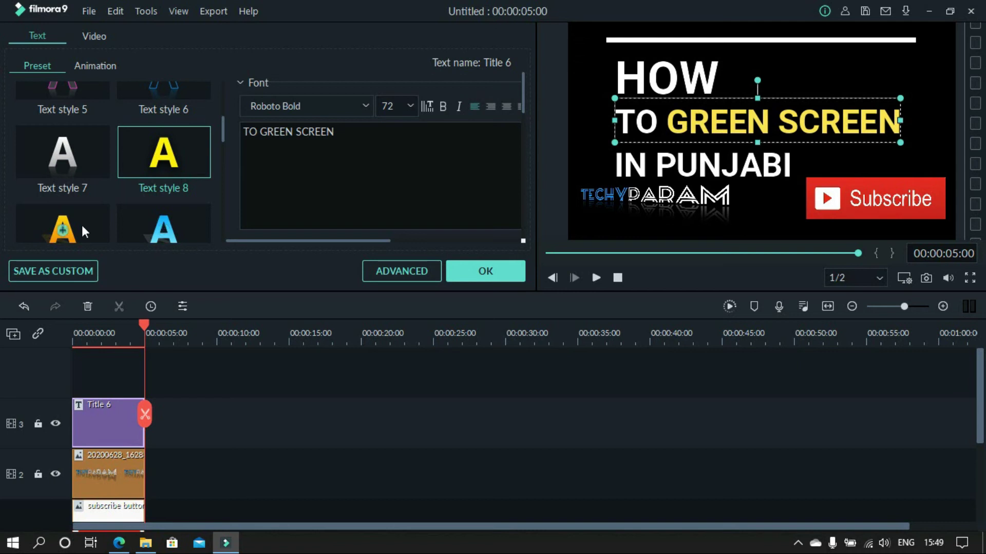
left_click(66, 232)
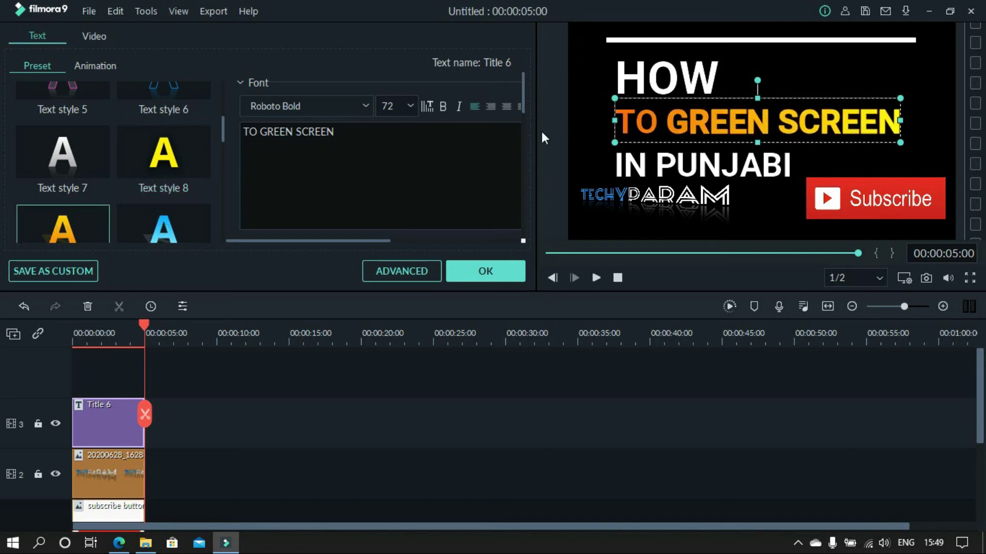
Try the Raleway Thin font on the TO GREEN SCREEN line and restore it to Roboto Bold.
left_click(362, 109)
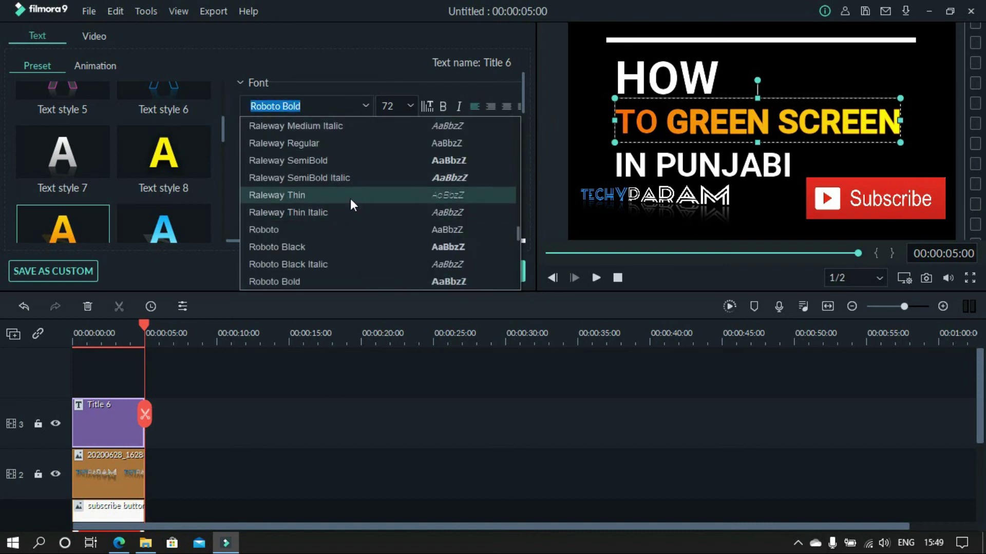
left_click(350, 197)
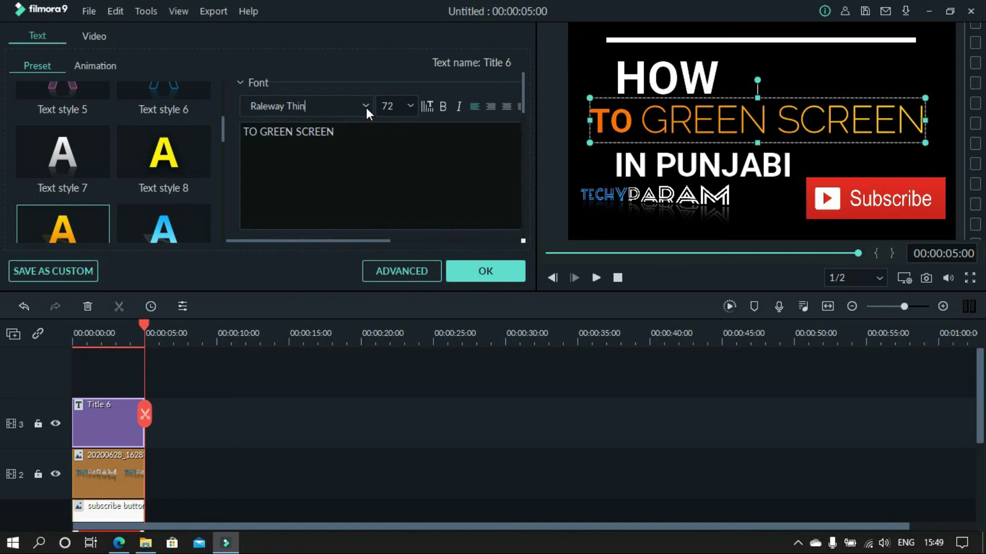
left_click(644, 81)
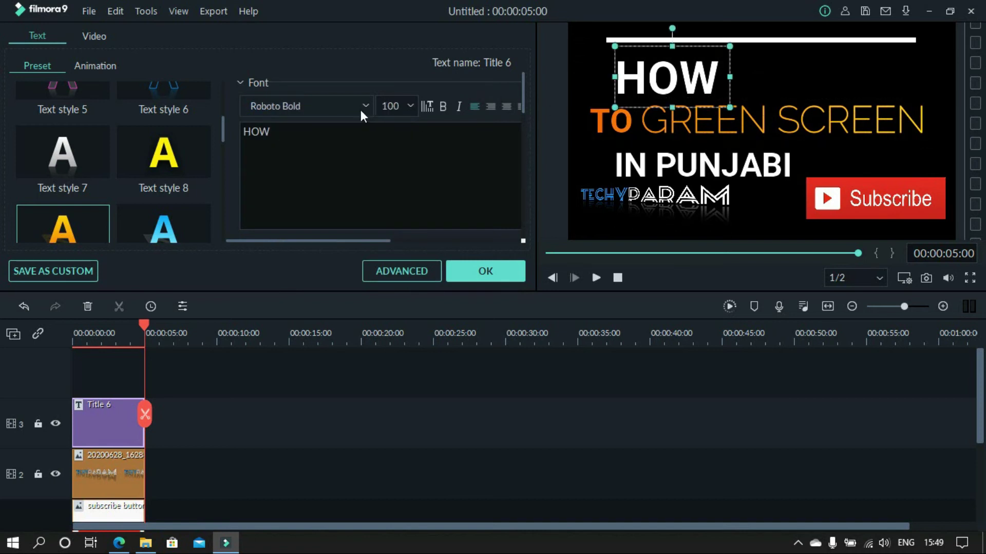
left_click(365, 106)
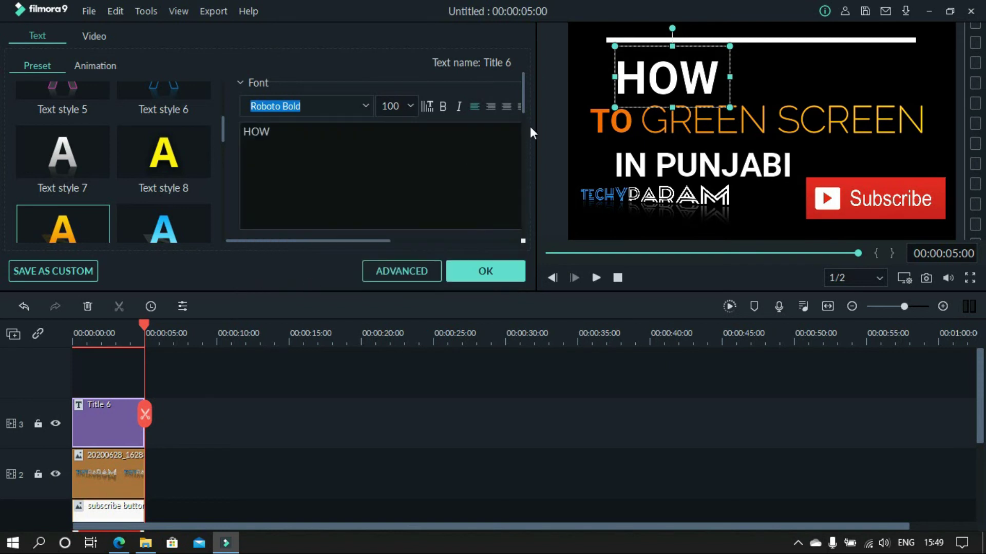
left_click(622, 131)
left_click(366, 108)
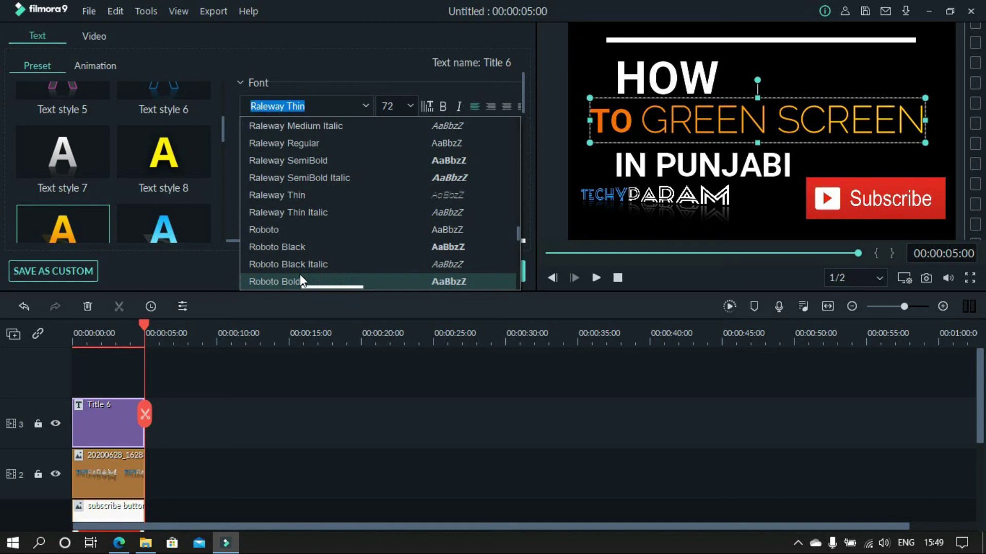
left_click(300, 281)
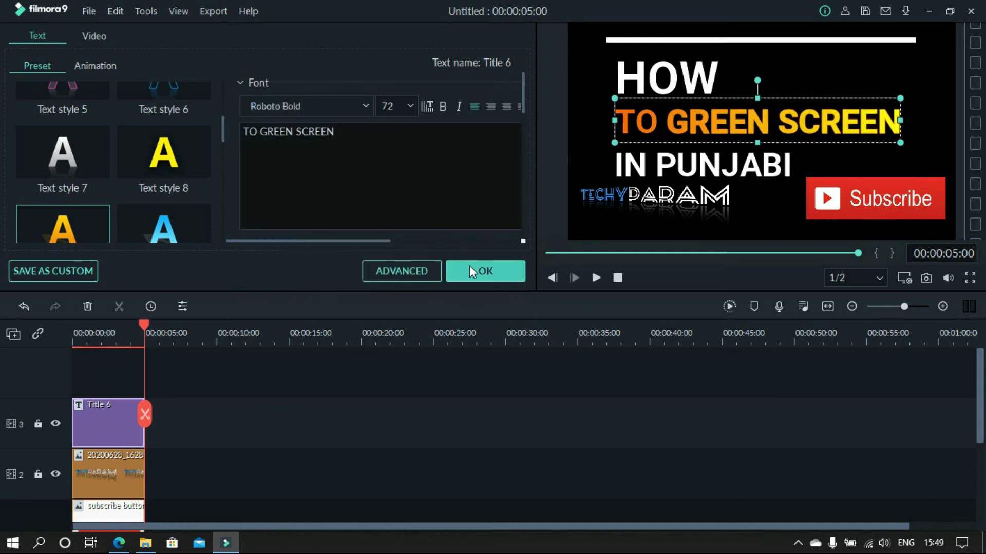
Accept the title edits and move the channel logo slightly down and right, below the IN PUNJABI line.
left_click(469, 271)
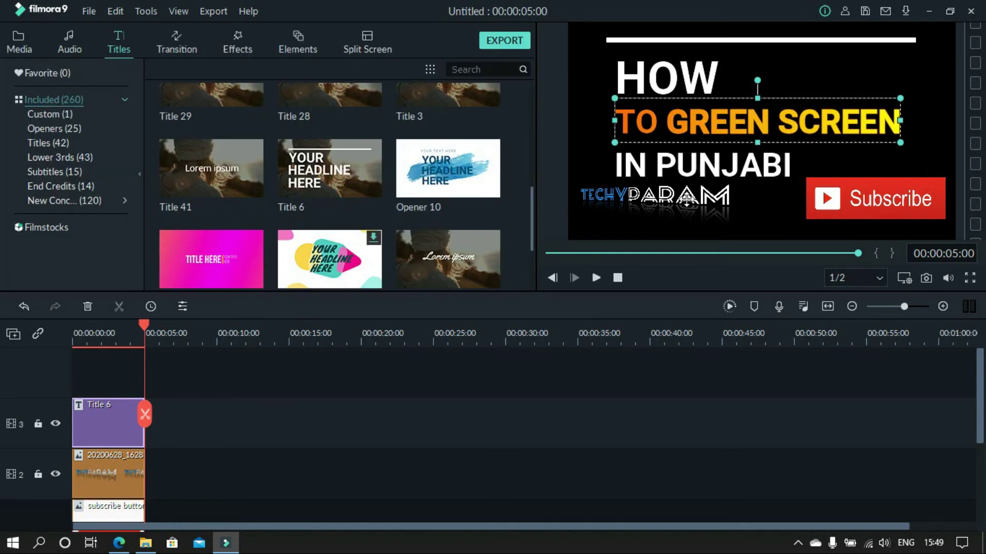
left_click_drag(687, 199, 704, 208)
left_click(609, 85)
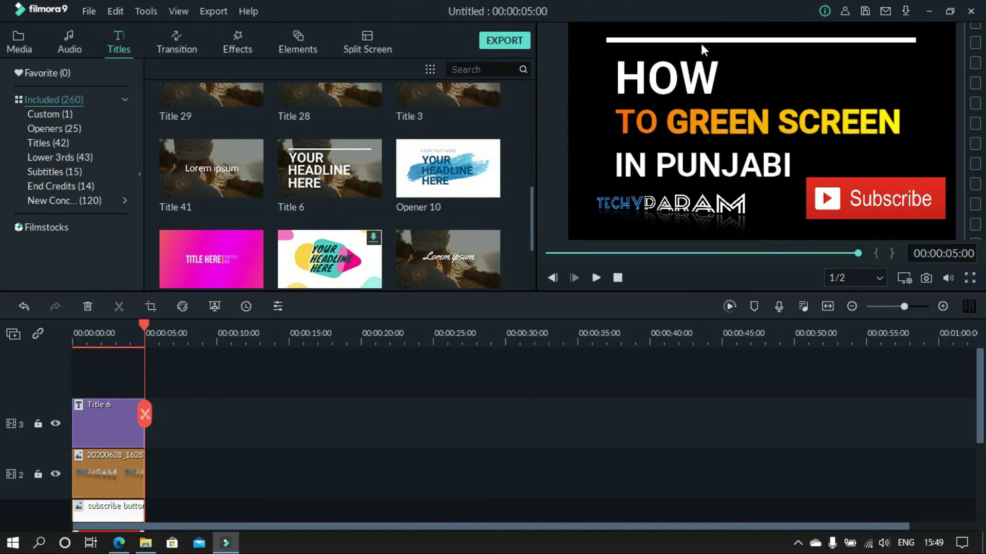
Take a snapshot of the finished preview frame and reveal the image file in its folder.
left_click(926, 278)
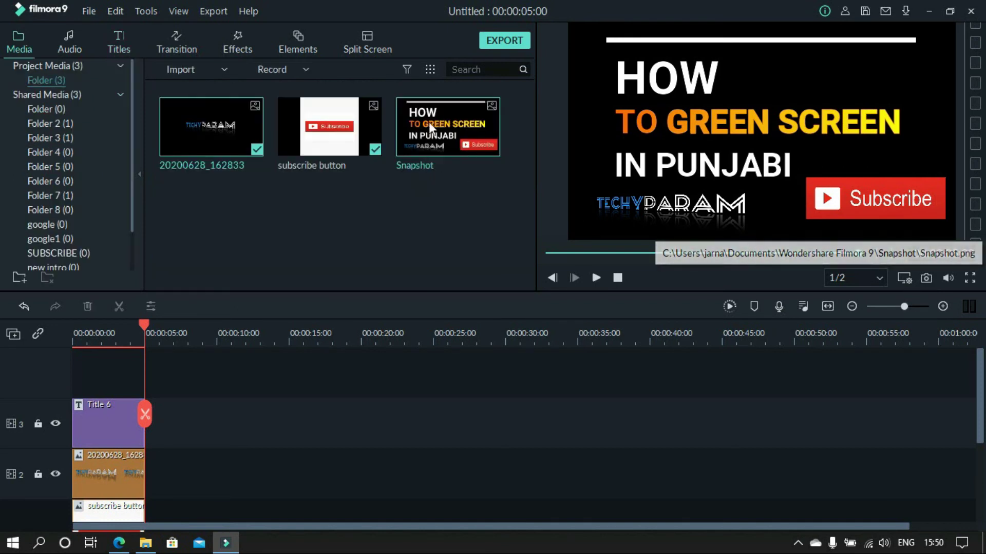
mouse_move(455, 137)
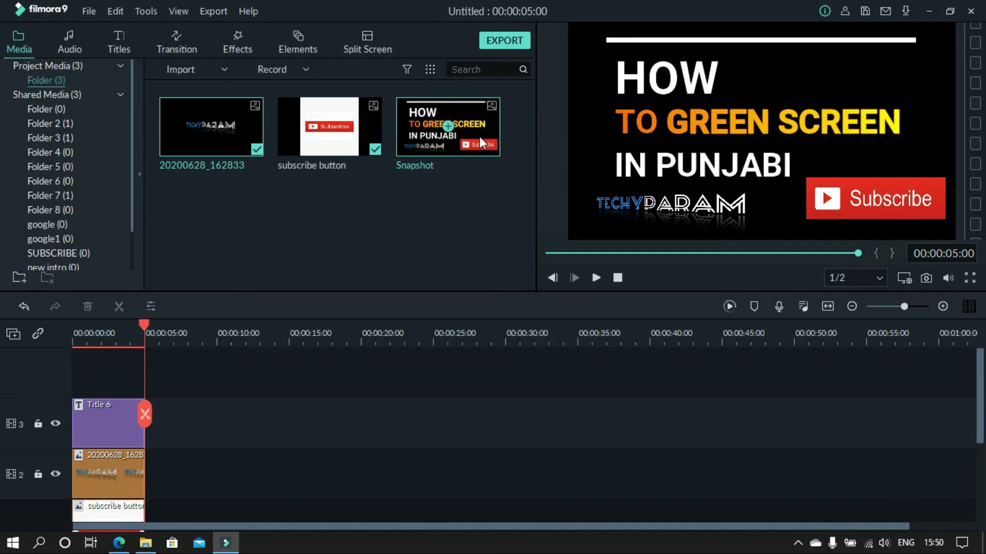
right_click(480, 137)
left_click(433, 201)
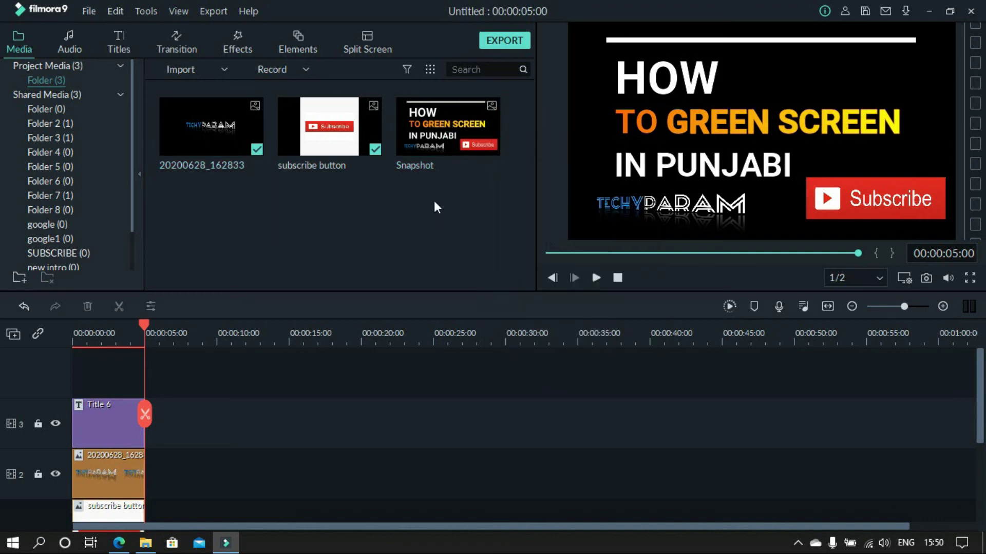
right_click(475, 128)
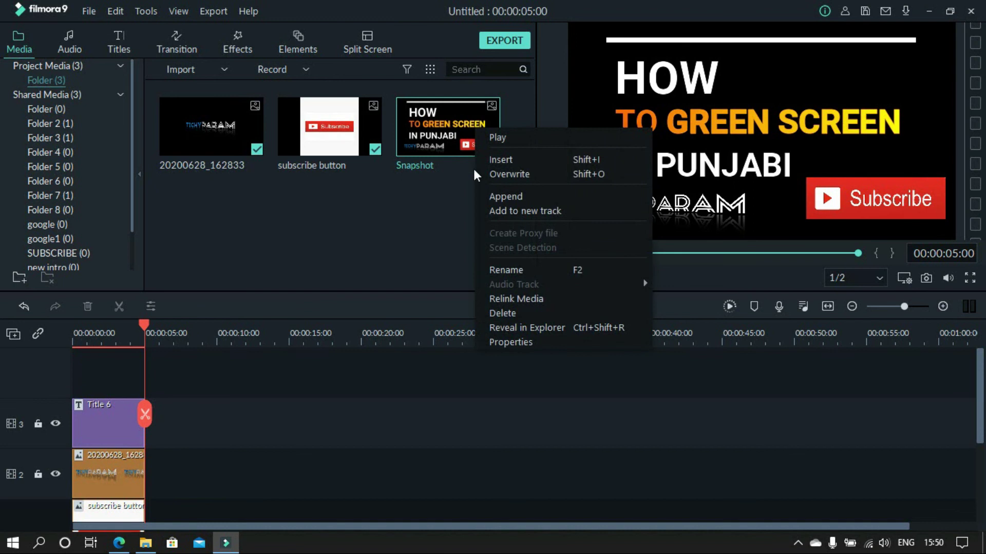
left_click(504, 328)
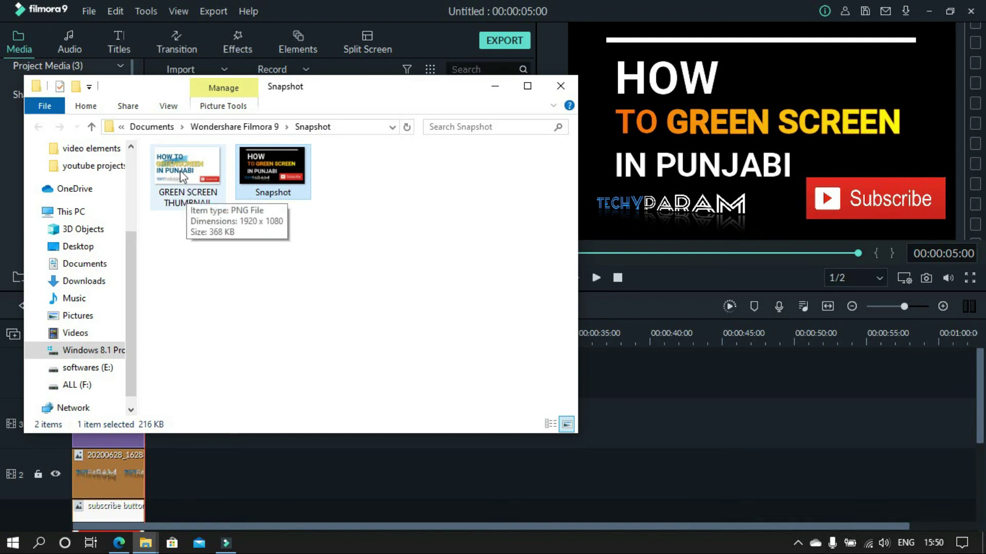
Rename the Snapshot image file to GREEN SCREEN IN PUNJABI.
left_click(291, 257)
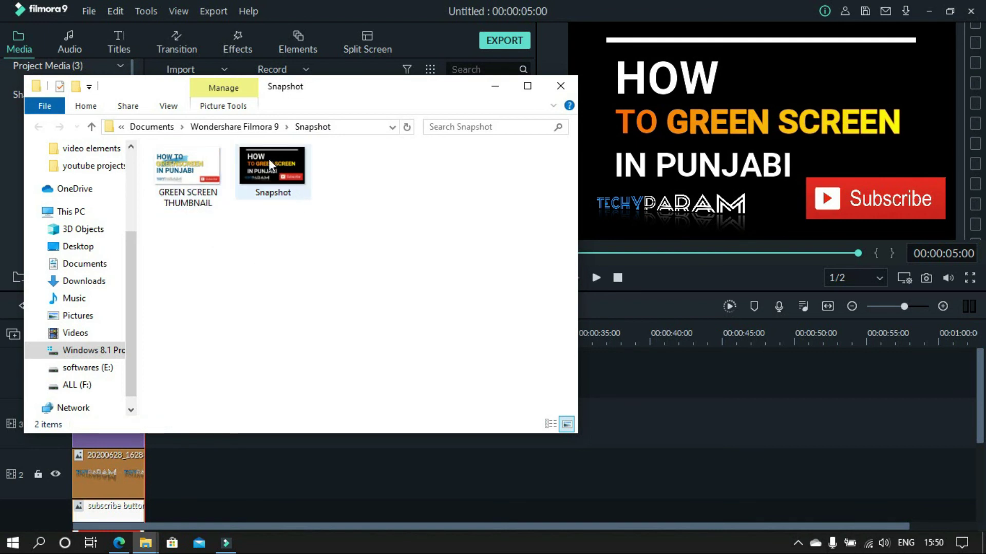
double_click(289, 158)
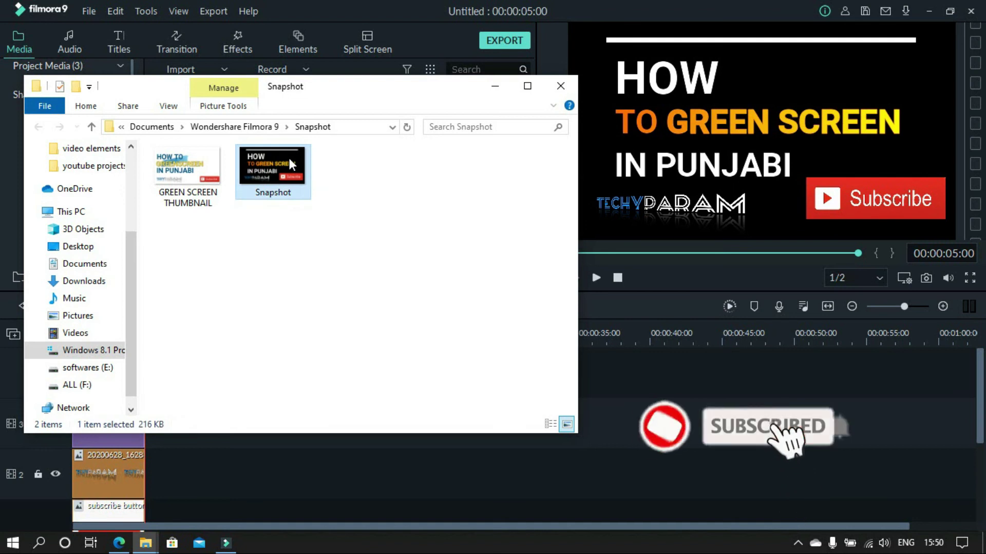
right_click(289, 159)
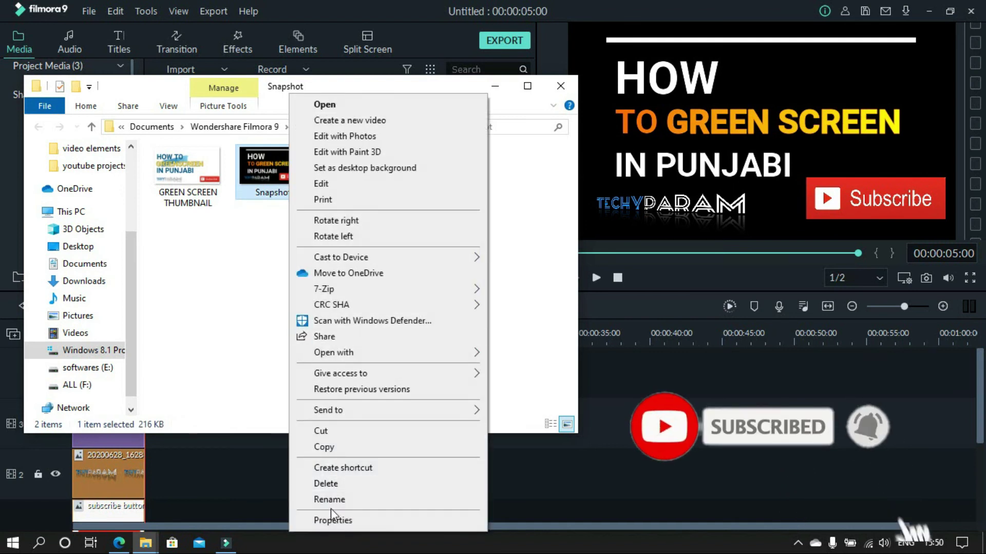
left_click(334, 499)
type("GREEN ")
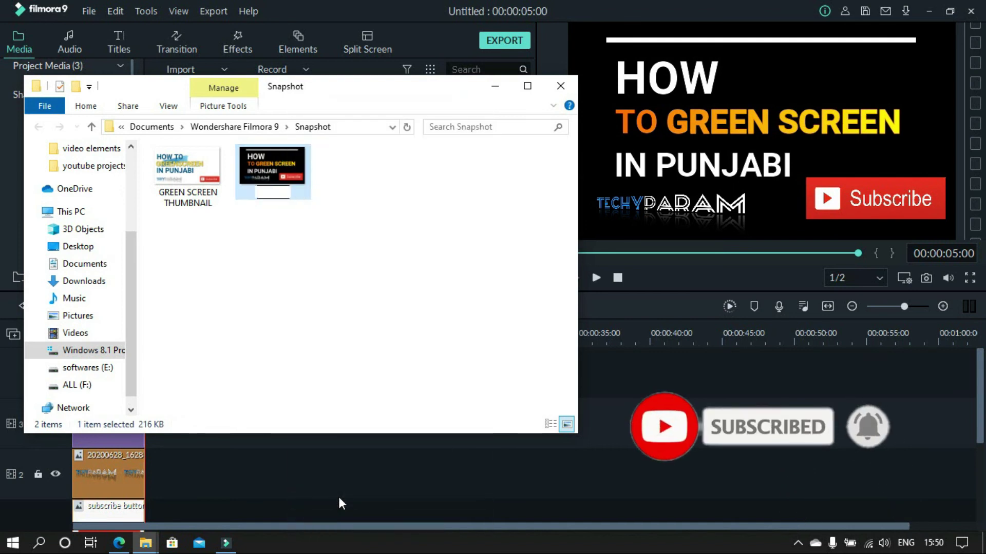
type("SCR")
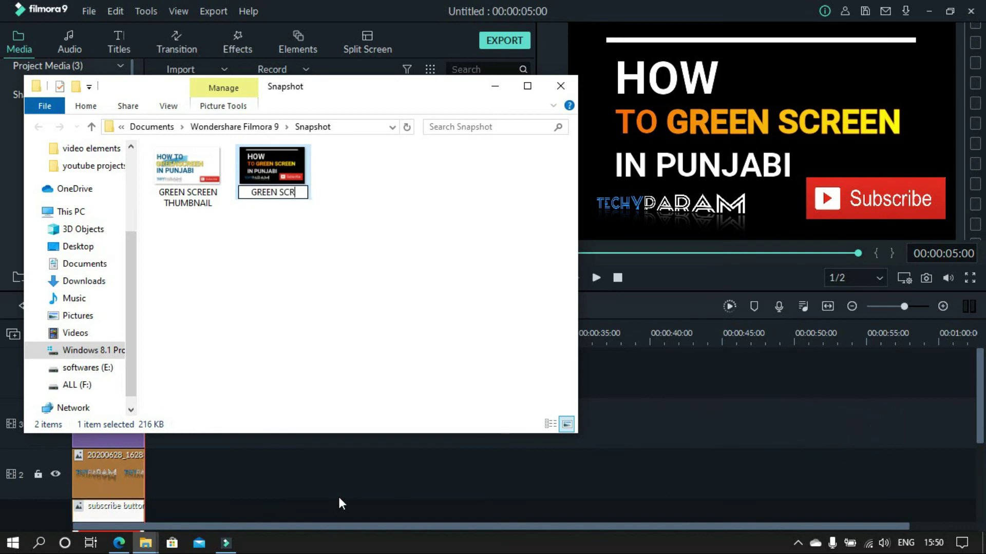
type("EEN IN PUNJABI")
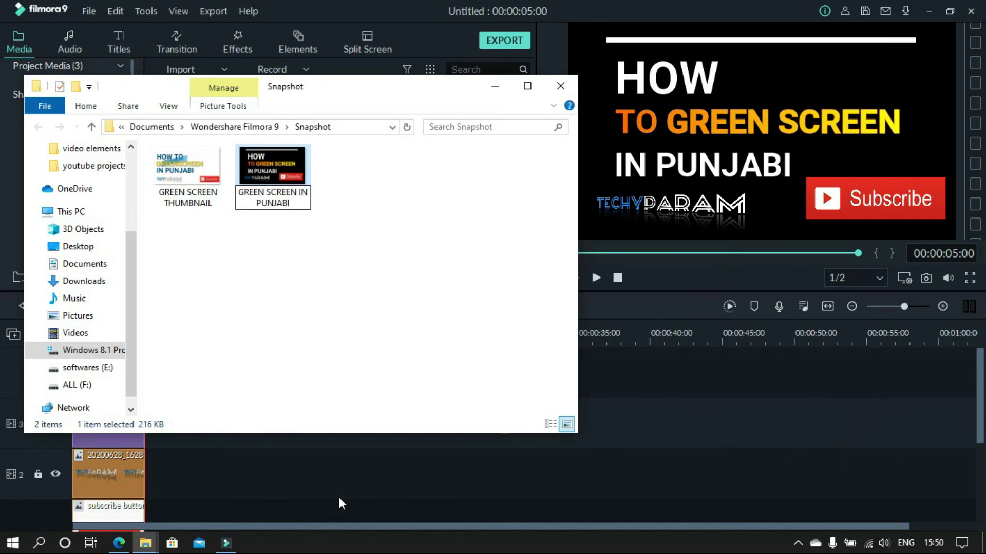
key("Return")
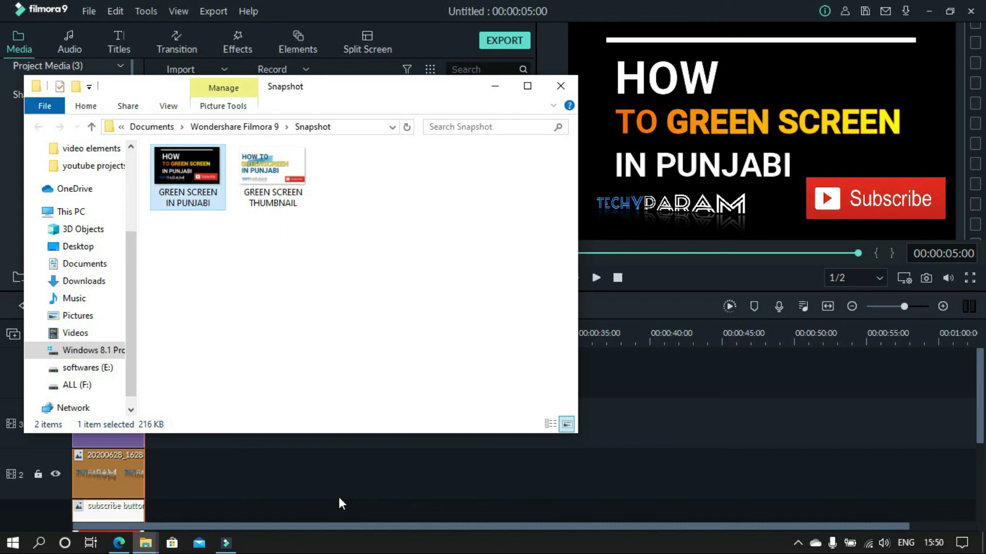
Copy the GREEN SCREEN IN PUNJABI image from the Snapshot folder to the Desktop.
right_click(196, 190)
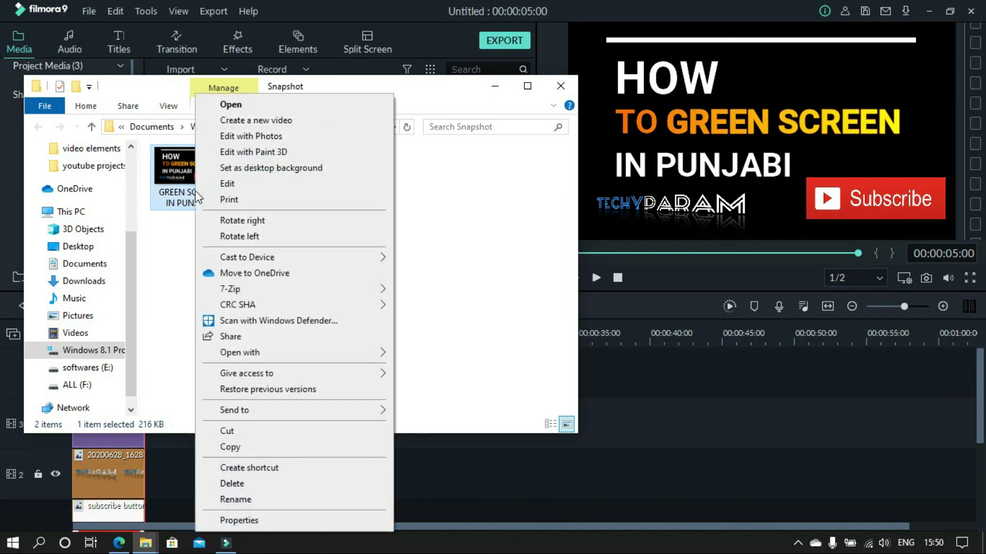
left_click(245, 448)
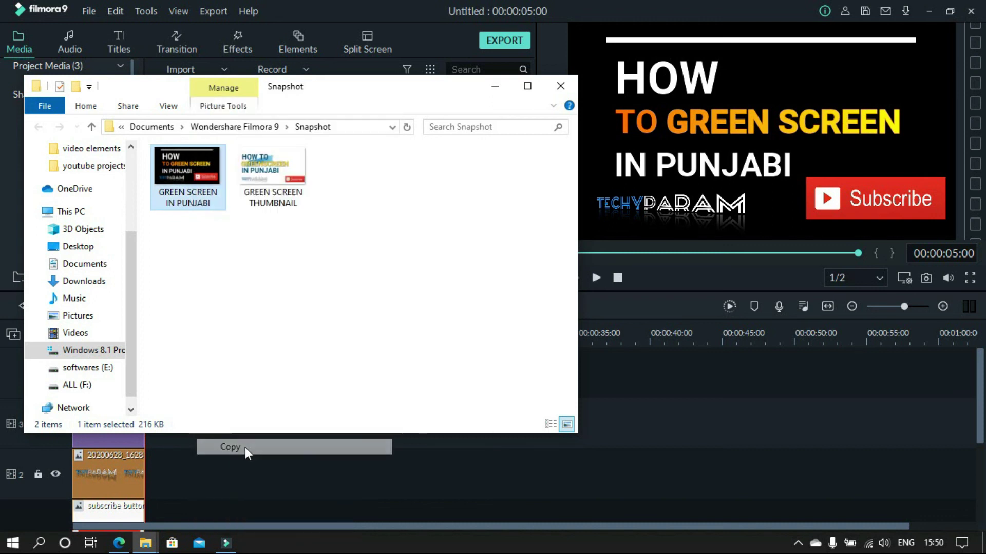
left_click(78, 247)
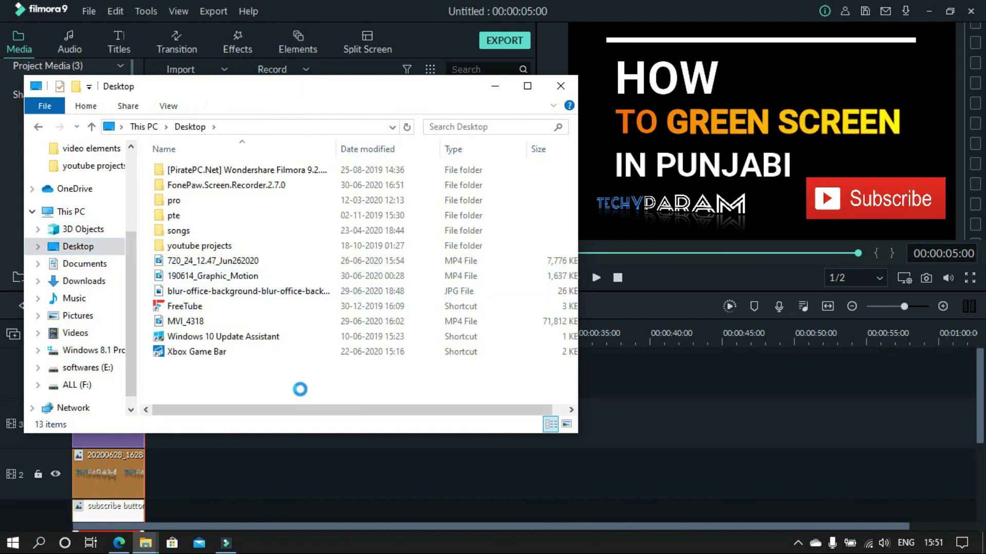
right_click(301, 393)
left_click(334, 286)
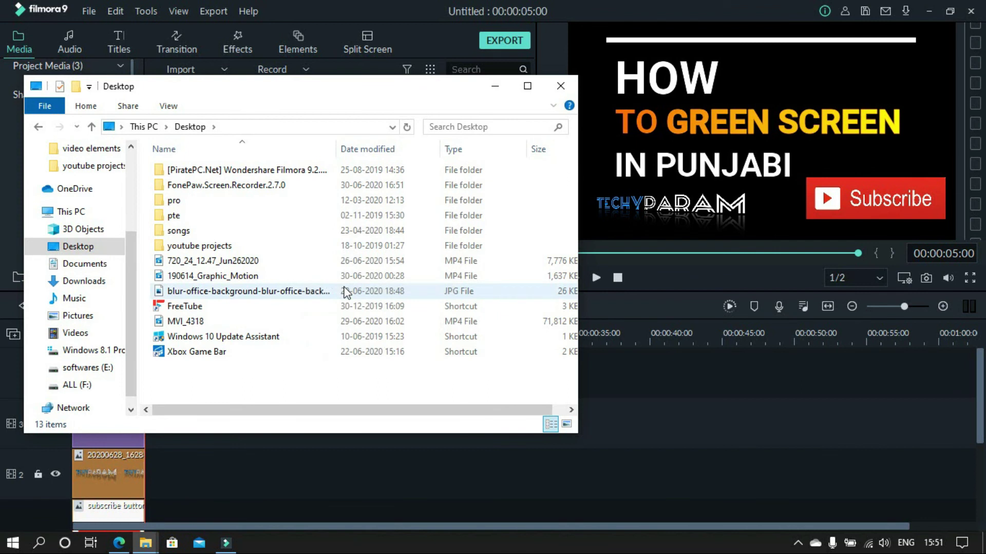
Open the GREEN SCREEN IN PUNJABI image on the Desktop to check the saved picture.
double_click(252, 369)
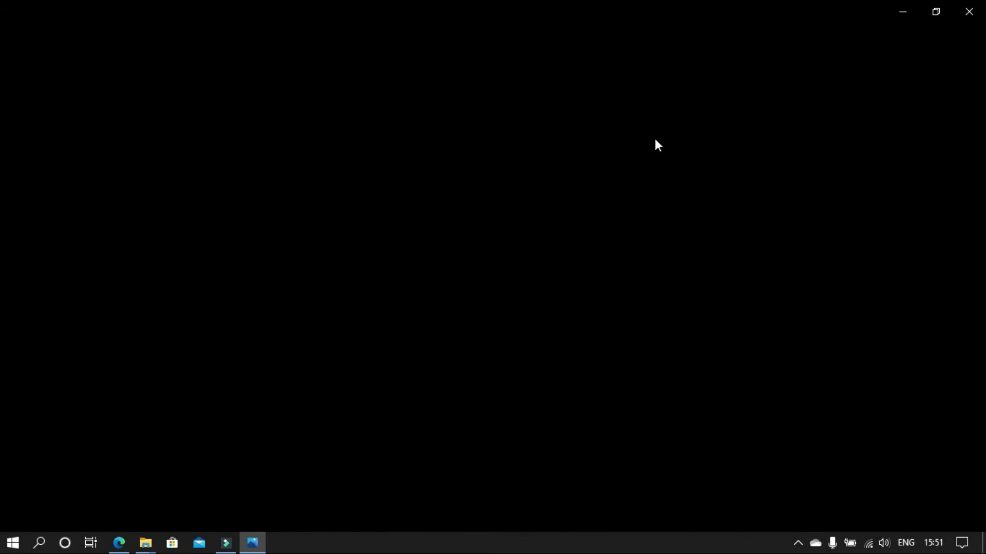
key("alt+F4")
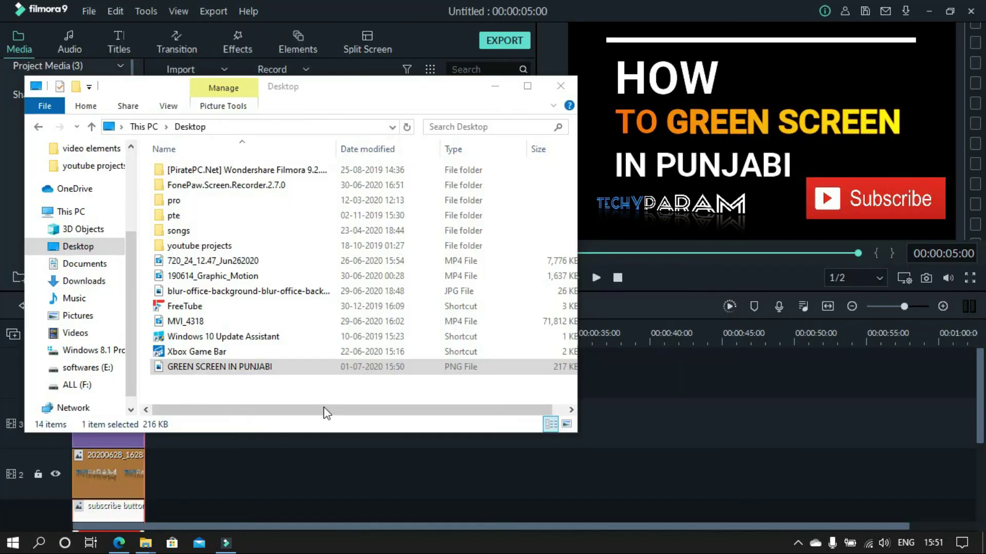
right_click(255, 368)
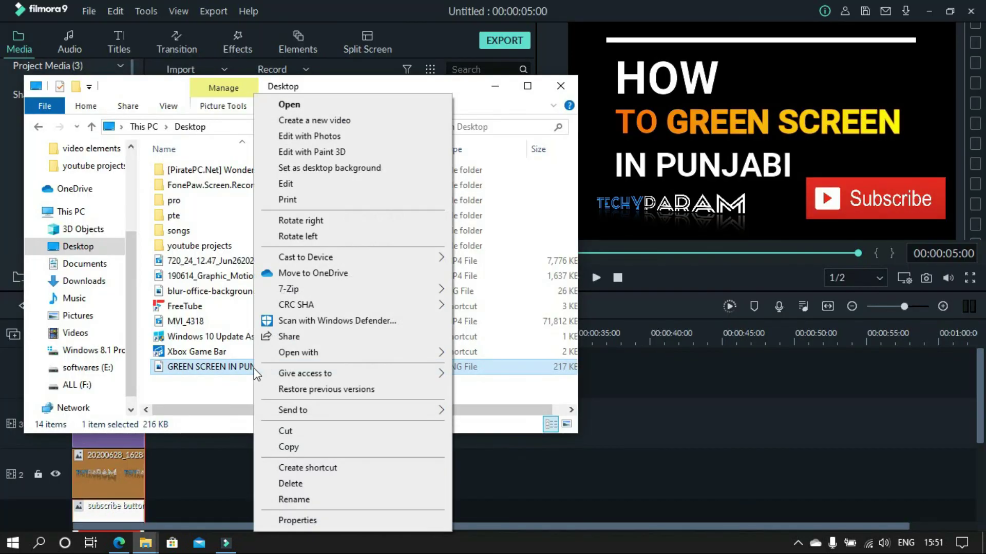
left_click(323, 106)
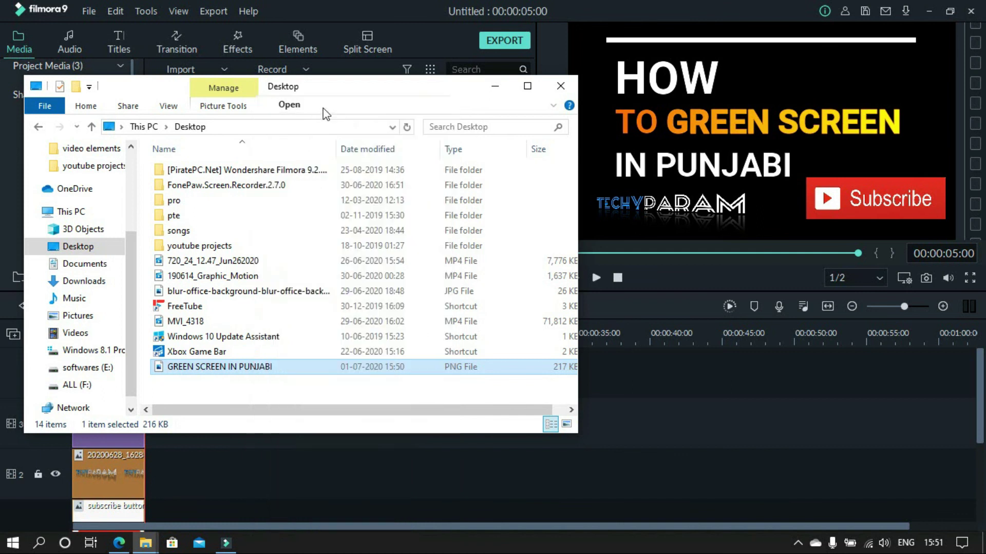